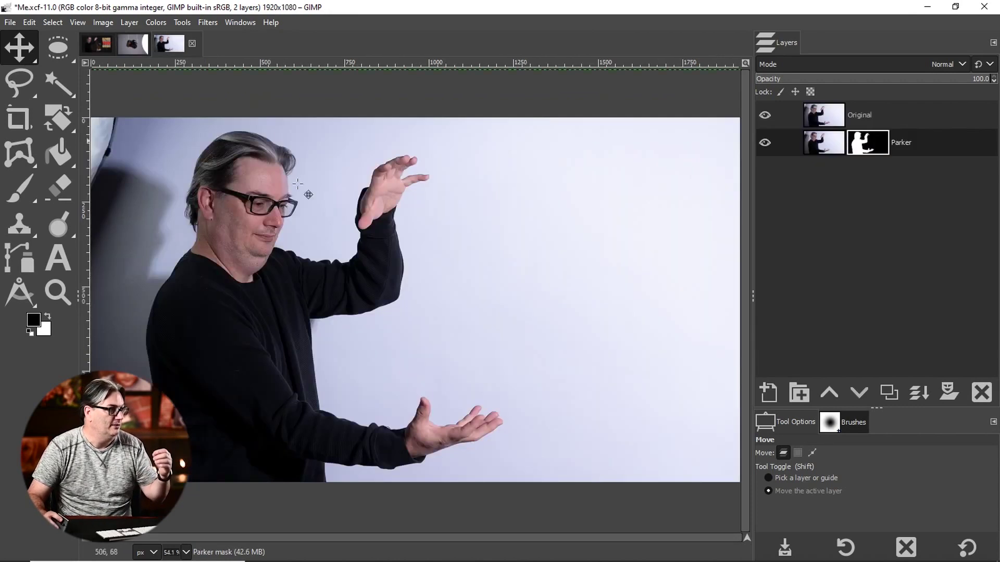
Step: Switch to the Me.xcf image containing the cutout of the man
click(182, 45)
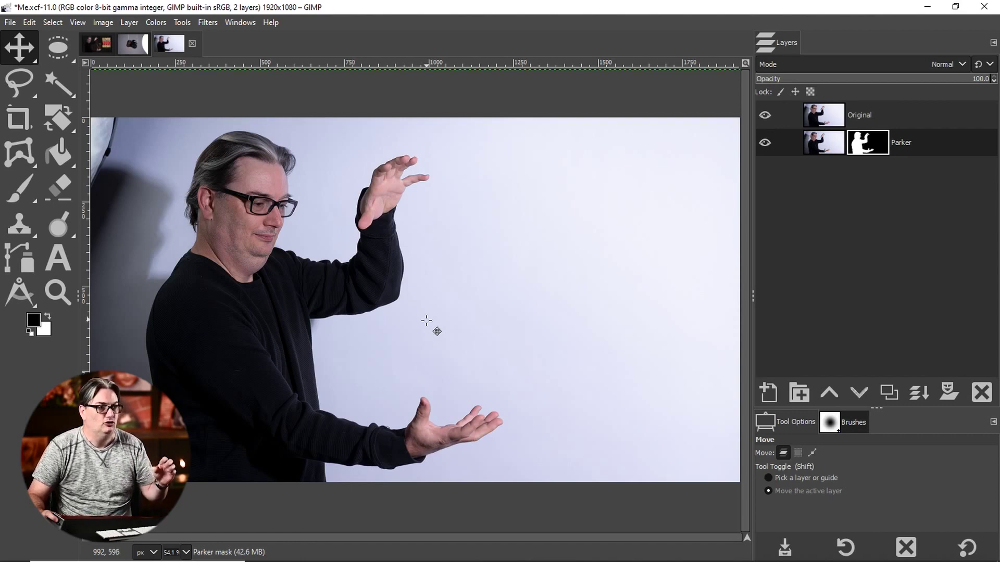
Step: Hide the Original layer, zoom to the hair by the ear, and ready the Paintbrush on the cutout mask
click(764, 115)
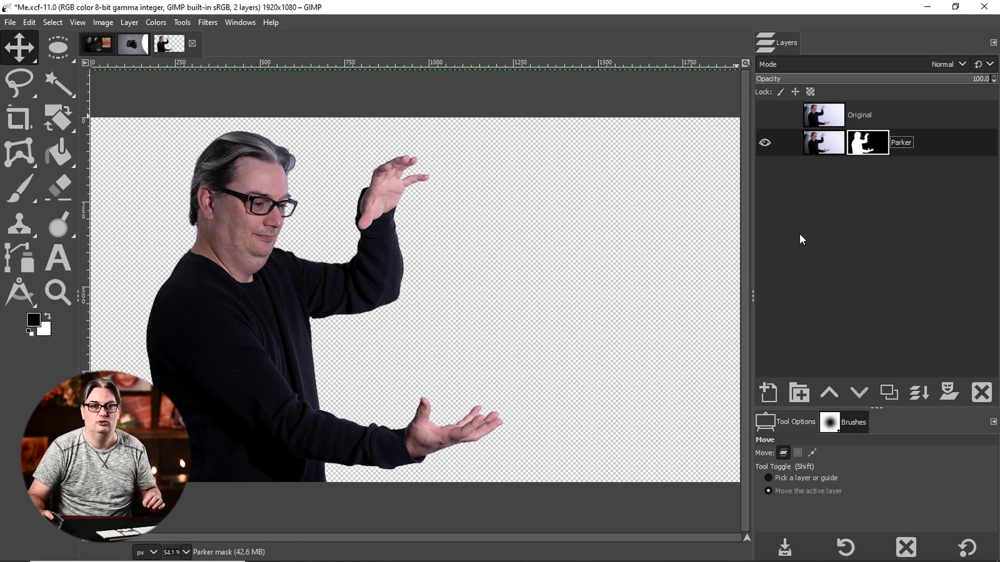
key(z)
click(191, 241)
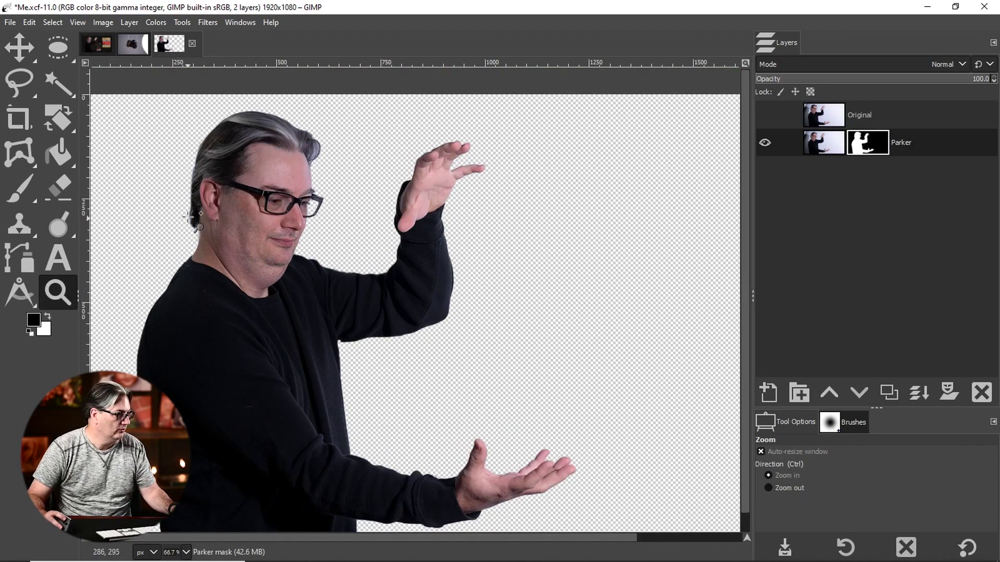
click(190, 203)
click(191, 204)
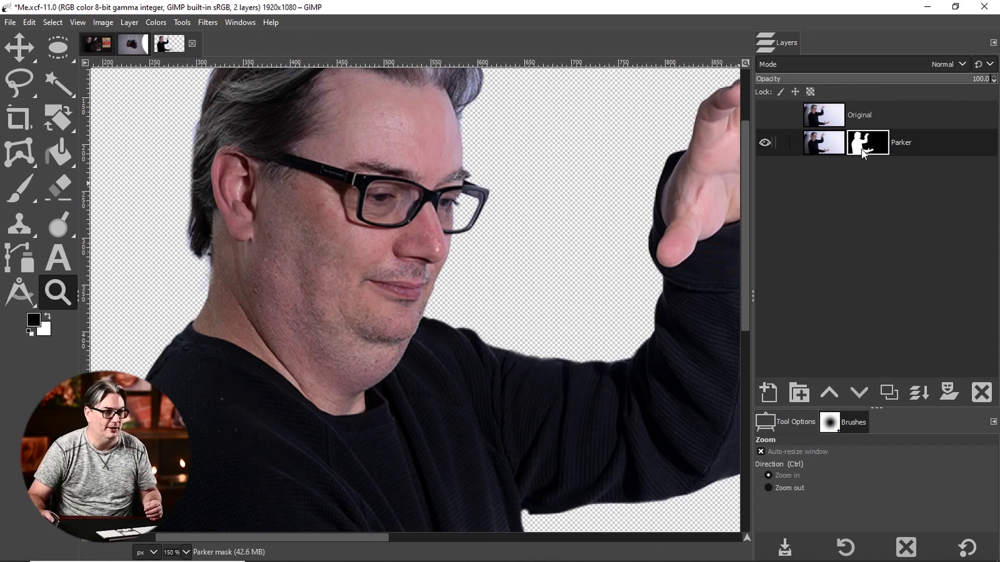
click(861, 149)
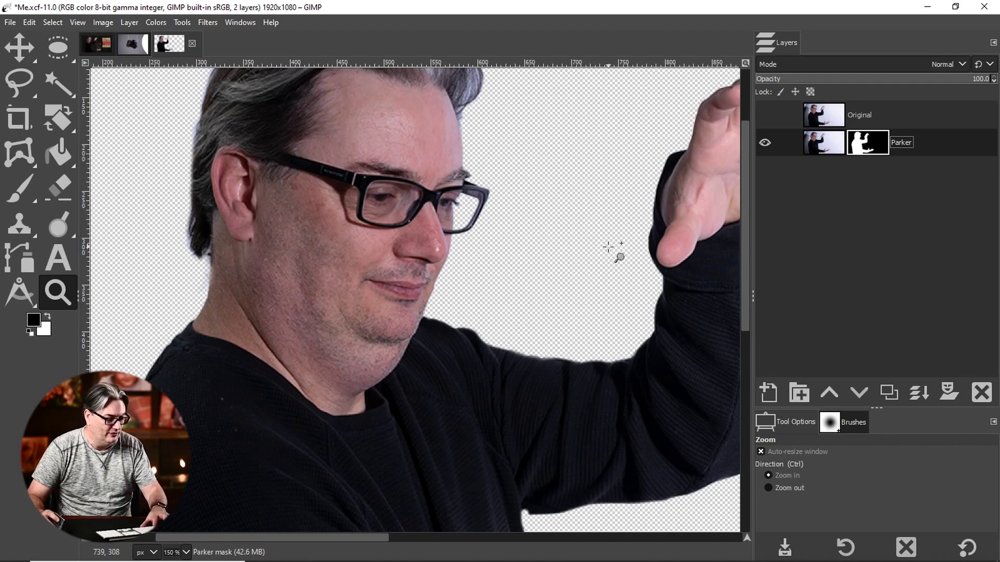
key(p)
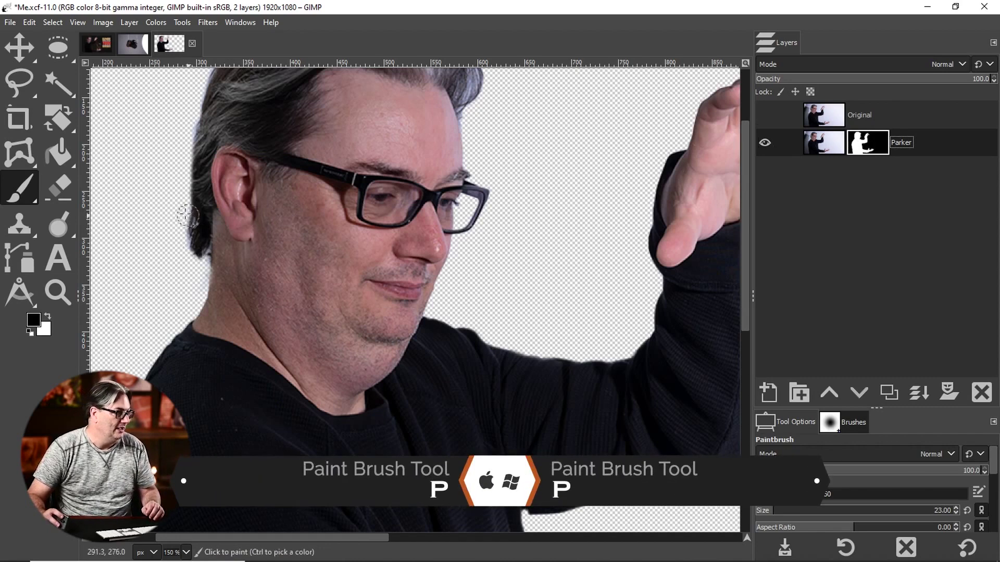
Step: Paint the mask along the hair behind the ear, then paint with white to restore hair
mouse_move(182, 194)
mouse_down()
mouse_move(201, 261)
mouse_move(185, 117)
mouse_move(201, 269)
mouse_move(196, 241)
mouse_move(186, 254)
mouse_move(191, 244)
mouse_move(164, 235)
mouse_up()
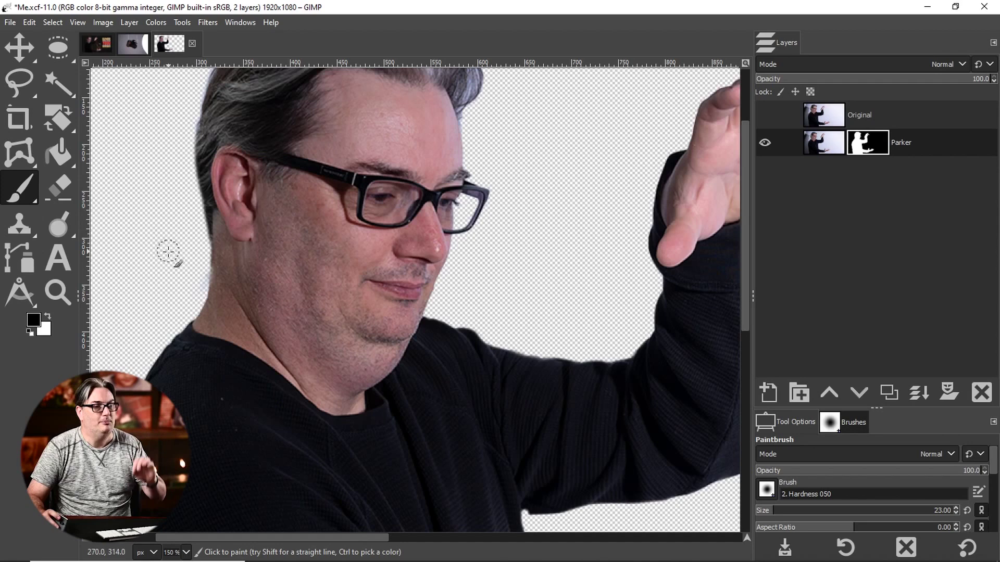
click(47, 317)
mouse_move(208, 273)
mouse_down()
mouse_move(188, 198)
mouse_move(190, 261)
mouse_move(197, 214)
mouse_up()
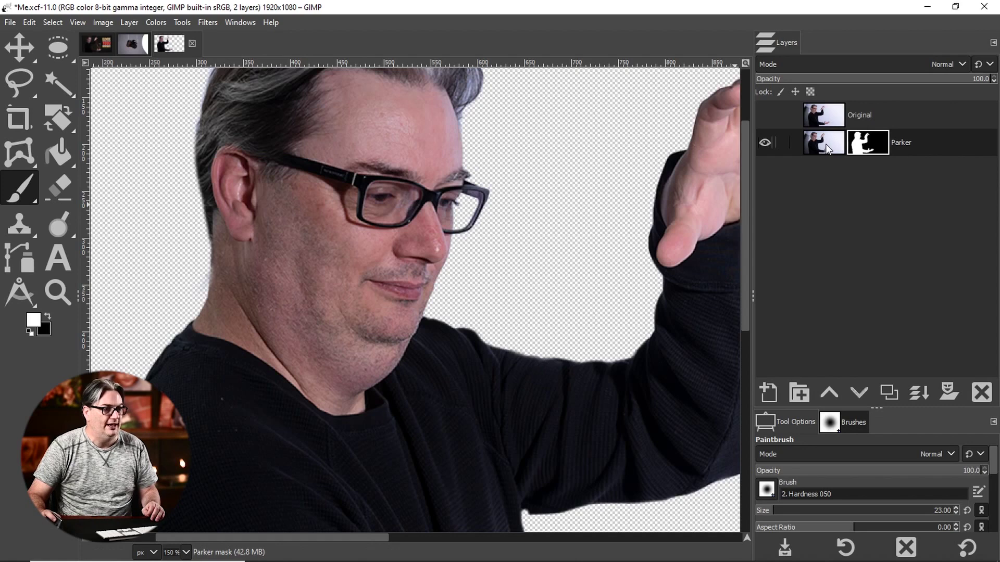
Step: Copy the Parker cutout layer into the composite, then delete the unwanted copy
drag(826, 143, 291, 244)
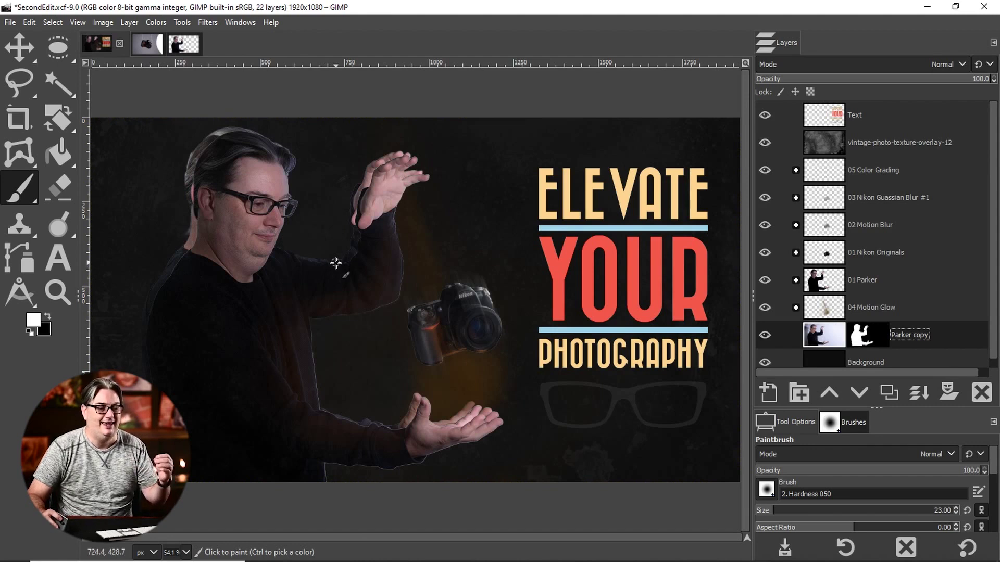
drag(835, 338, 839, 170)
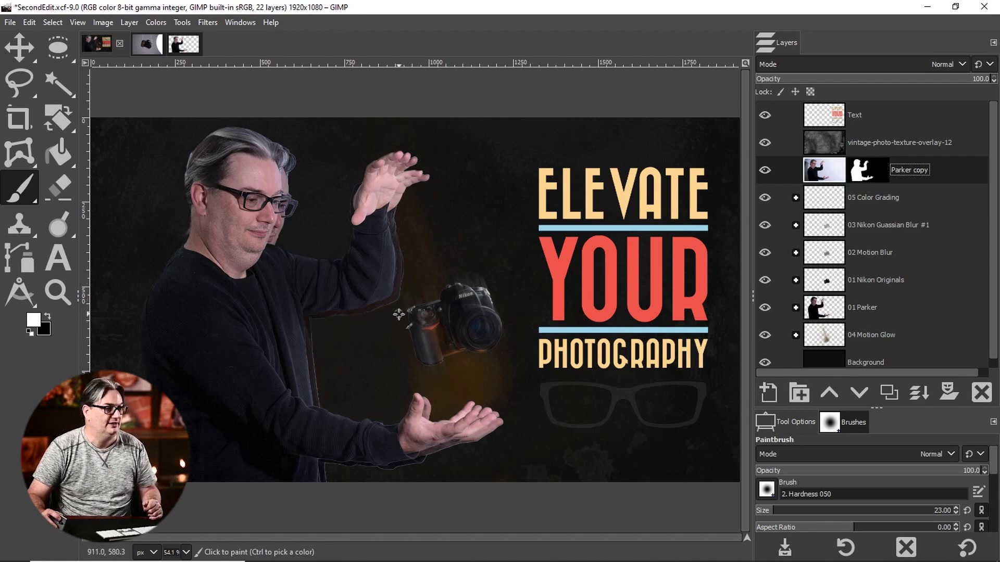
click(982, 392)
Step: Hide Nikon.xcf's Original layer and copy the Nikon cutout into the SecondEdit composite
click(147, 43)
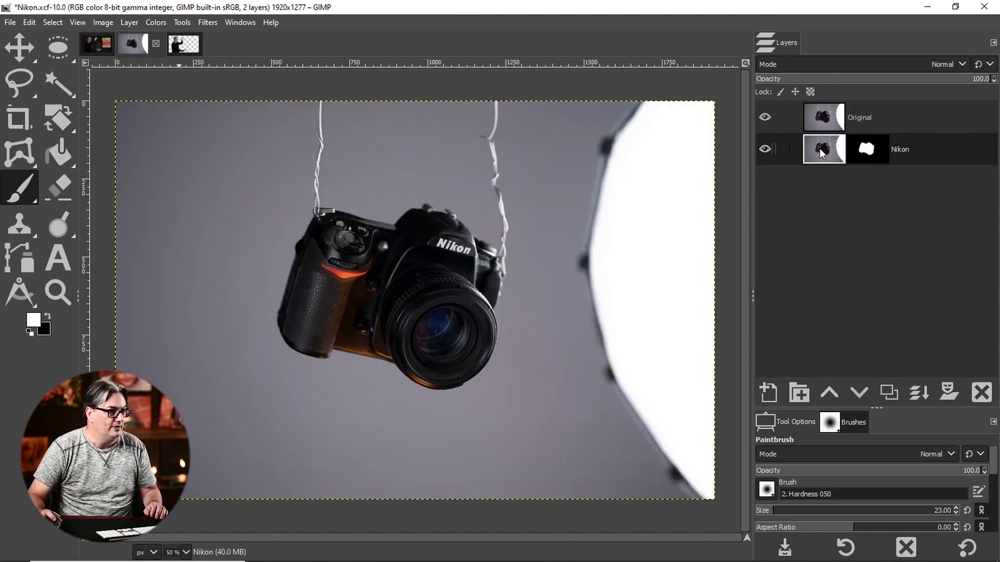
click(764, 117)
drag(747, 169, 388, 294)
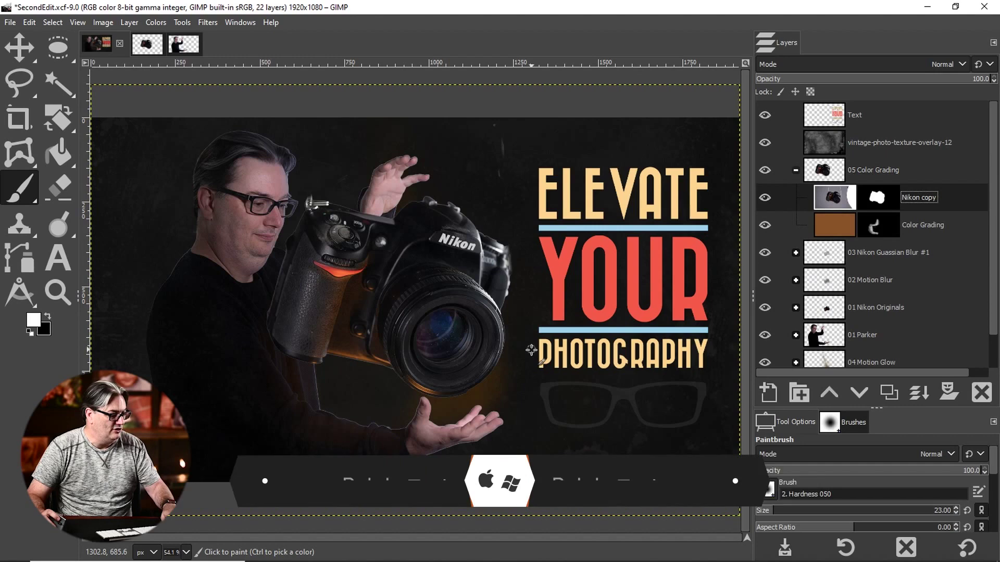
Step: Rotate the pasted Nikon camera layer to a new tilted angle
key(shift+r)
click(531, 350)
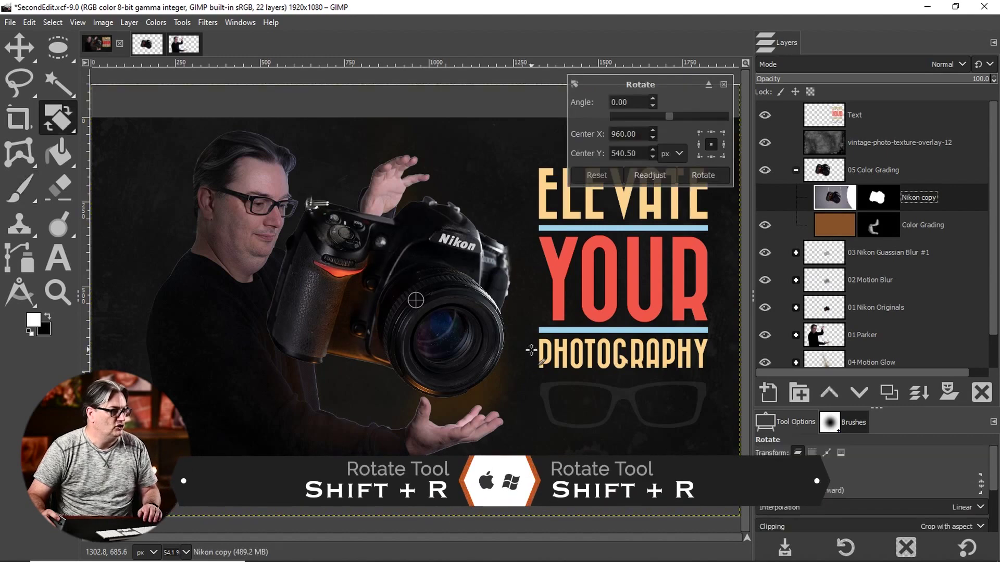
drag(598, 319, 567, 229)
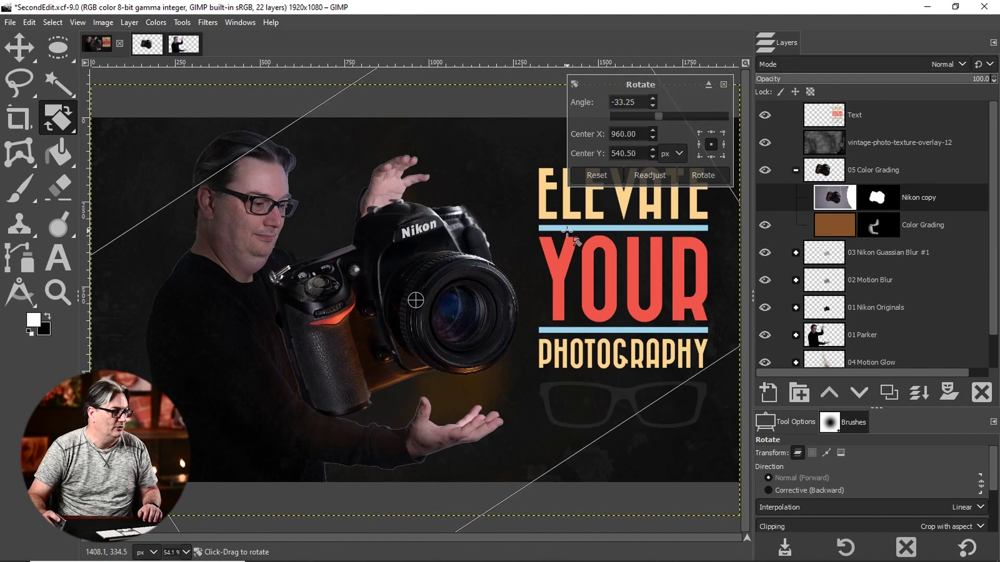
click(708, 174)
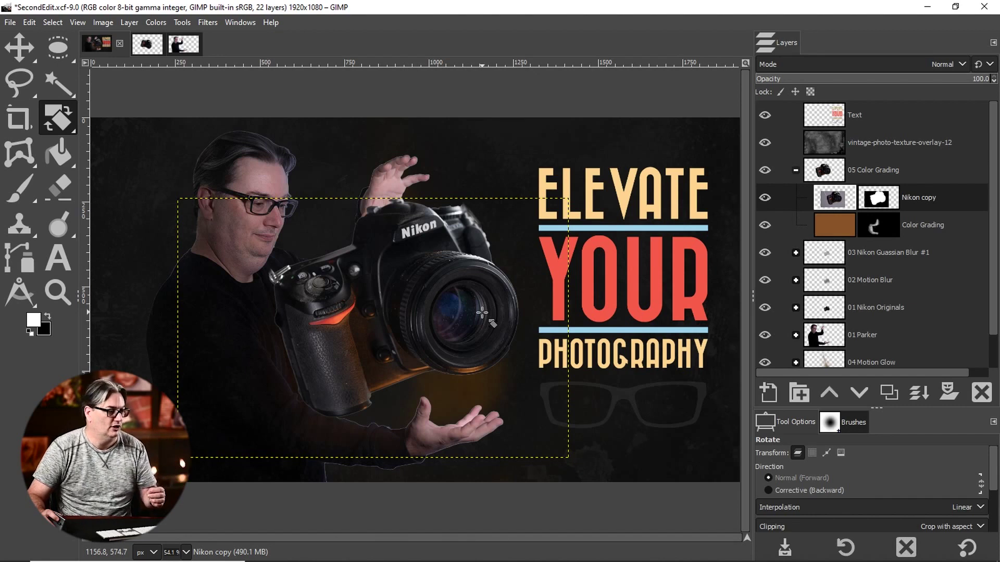
Step: Scale the Nikon layer to 500 px wide and move it between the man's hands
click(123, 21)
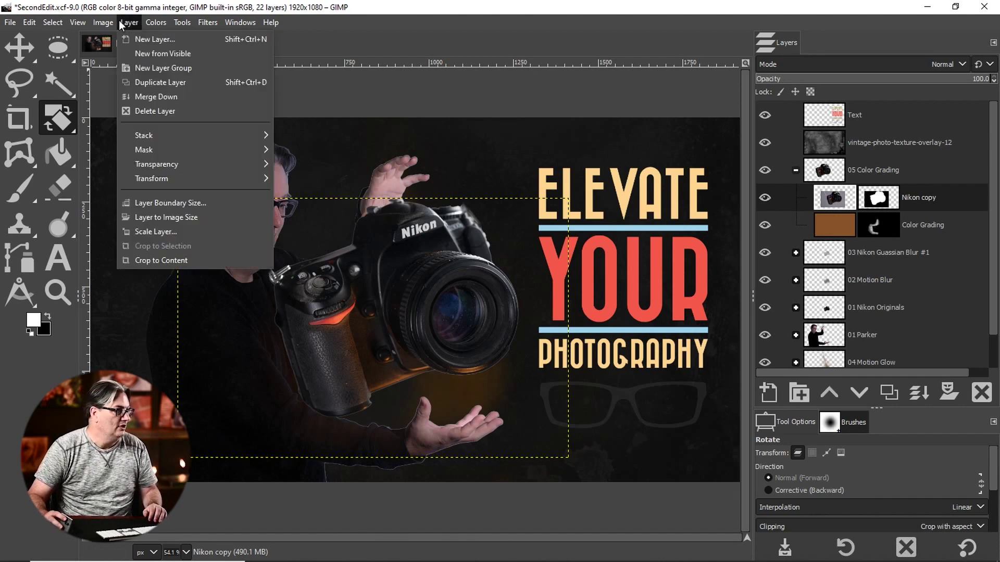
click(177, 232)
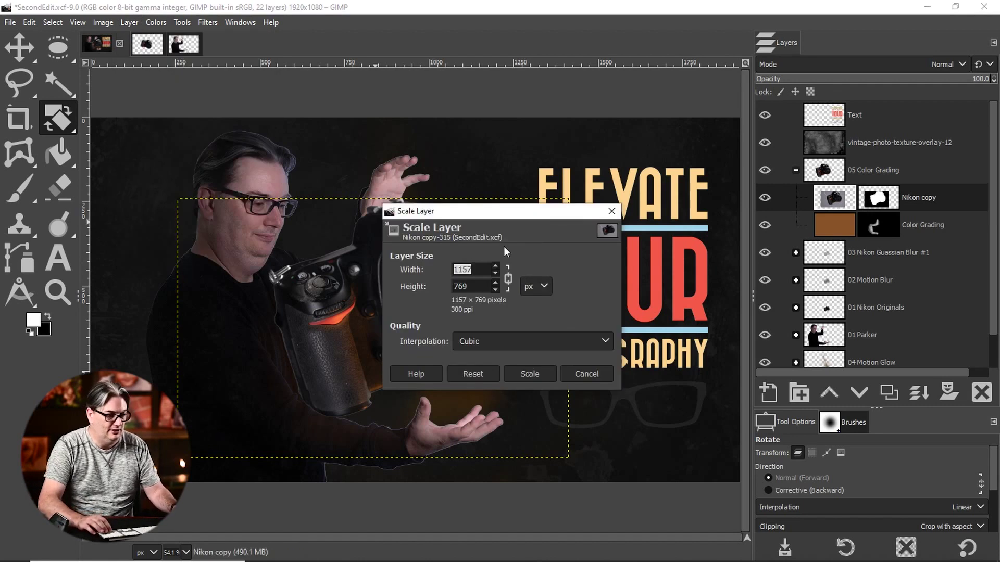
text(500)
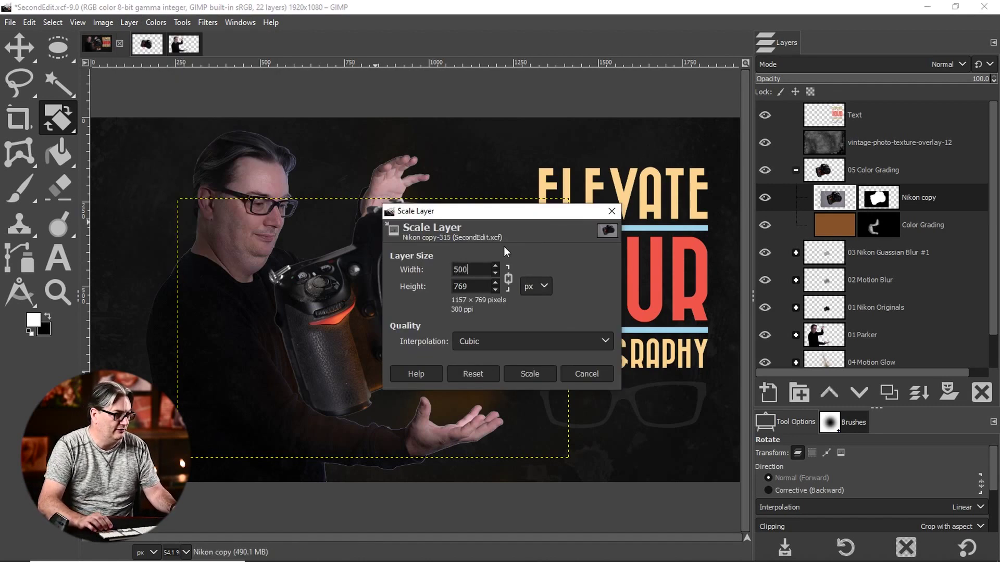
click(528, 373)
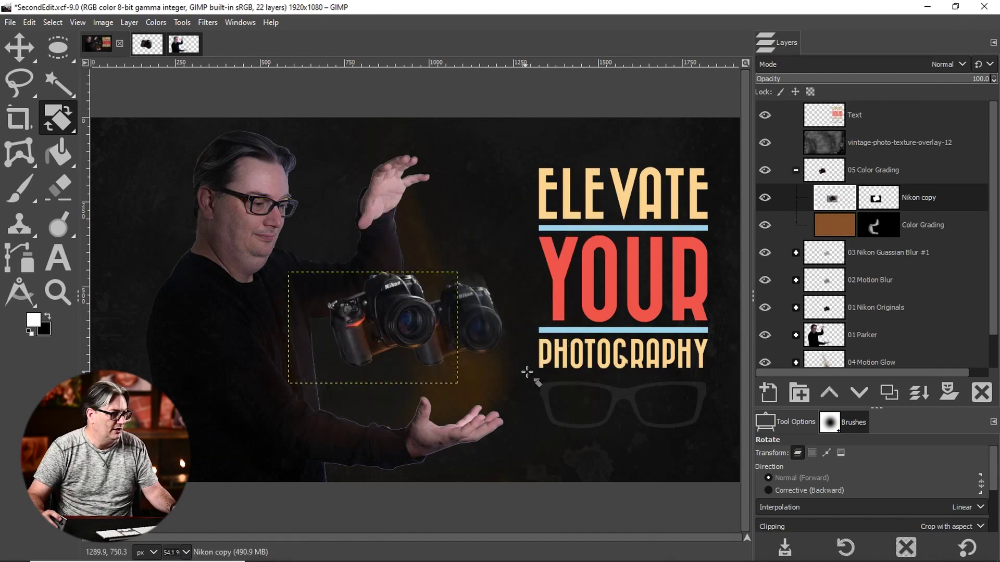
key(m)
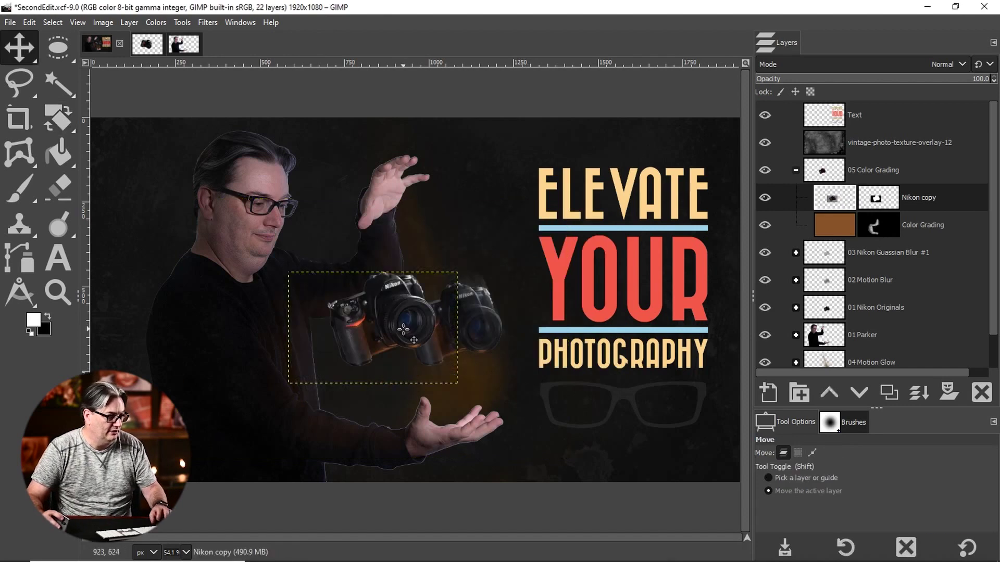
drag(408, 312, 479, 322)
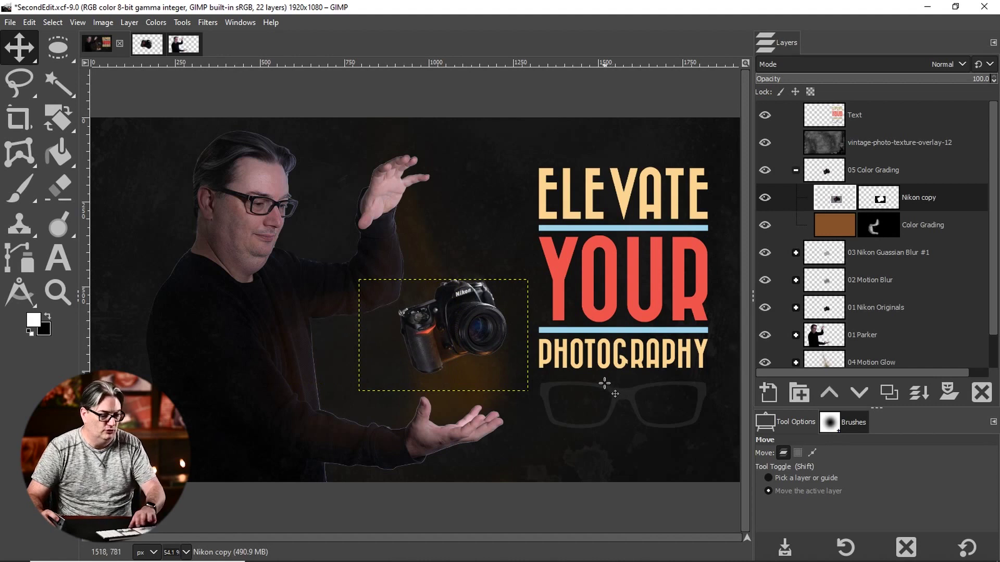
Step: Delete the Nikon copy and Original copy layers, collapsing the 05 Color Grading group
click(982, 392)
click(795, 170)
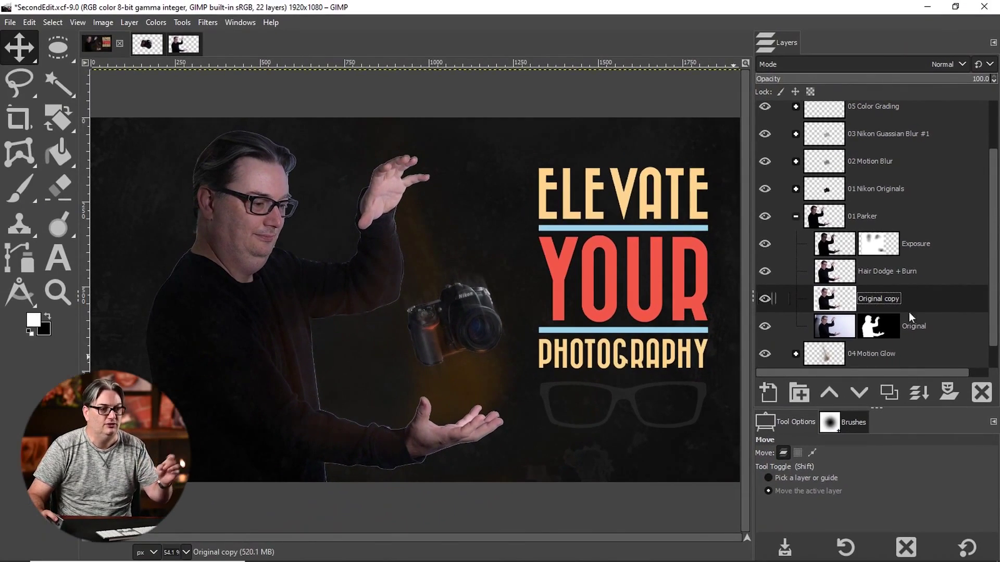
click(974, 396)
Step: Toggle the Hair Dodge + Burn and Exposure layers to compare, leaving both visible
click(788, 282)
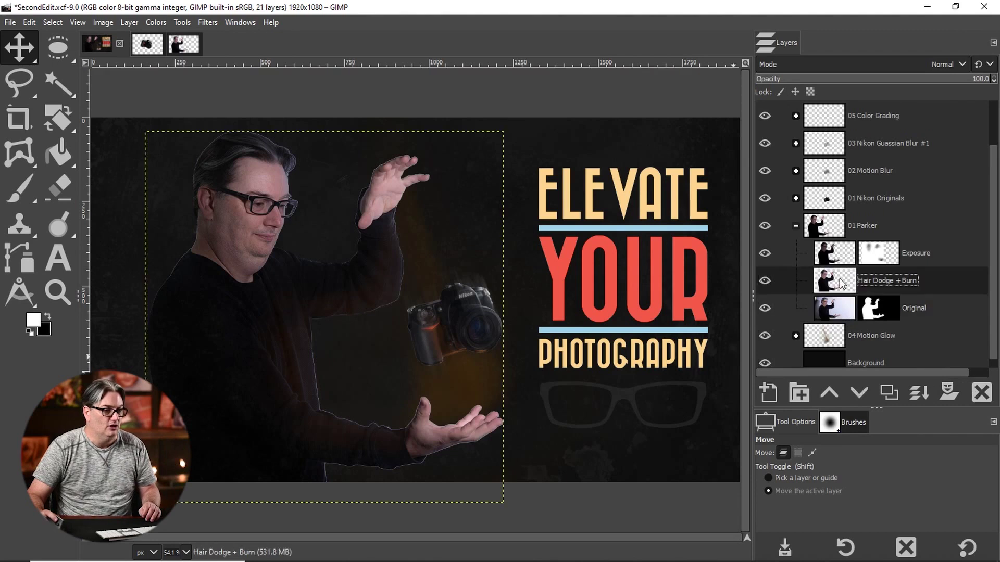
click(764, 253)
click(766, 280)
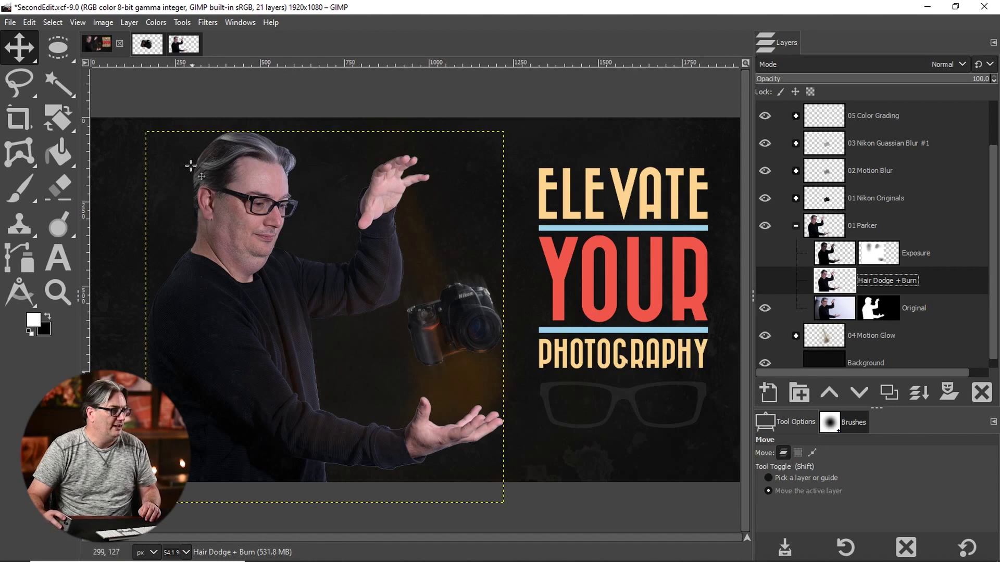
click(765, 280)
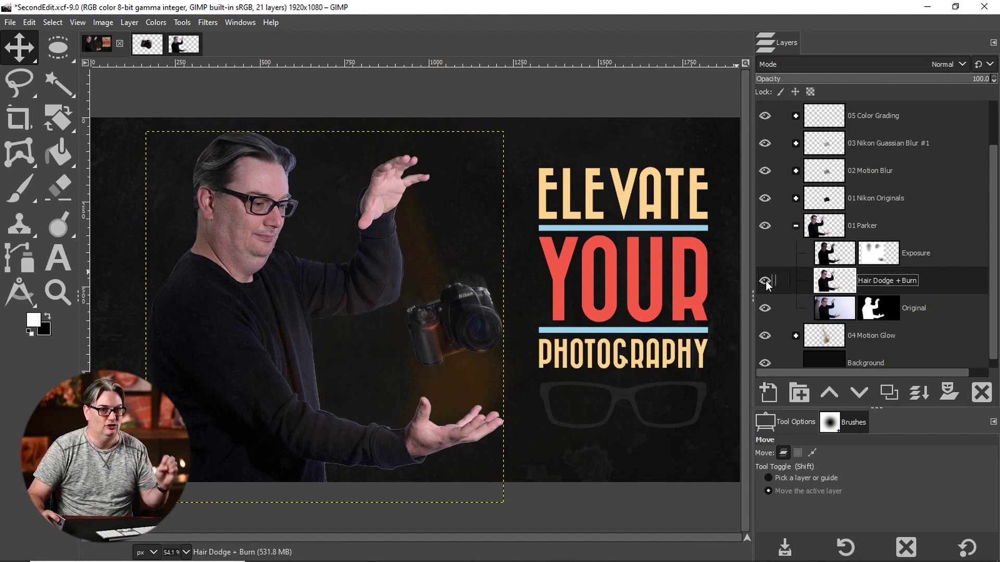
click(765, 281)
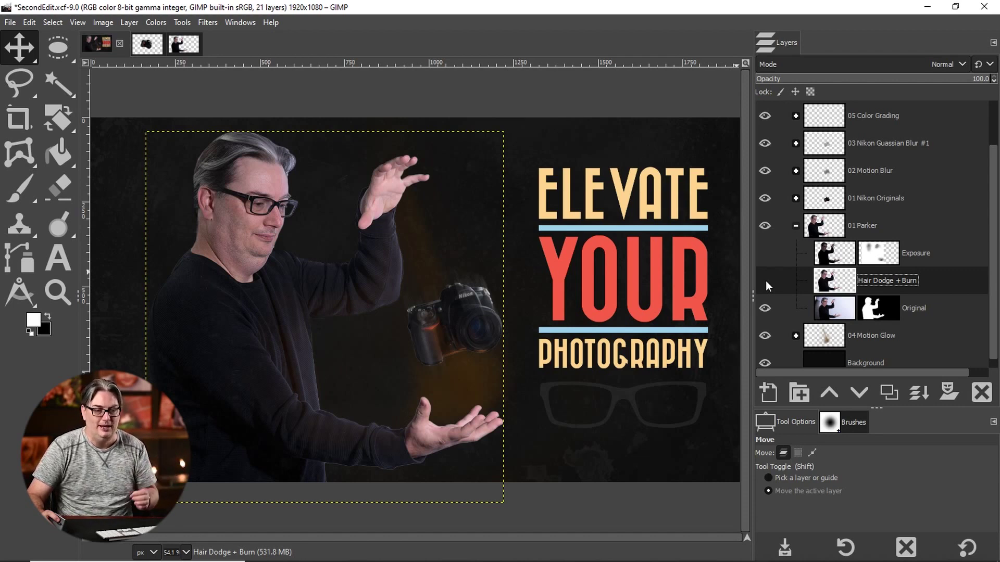
click(765, 281)
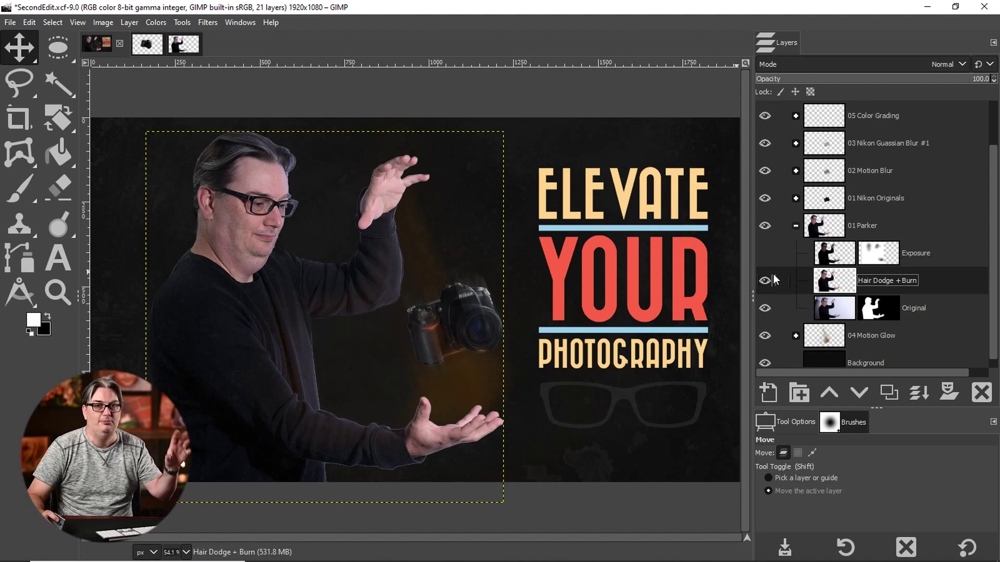
click(765, 253)
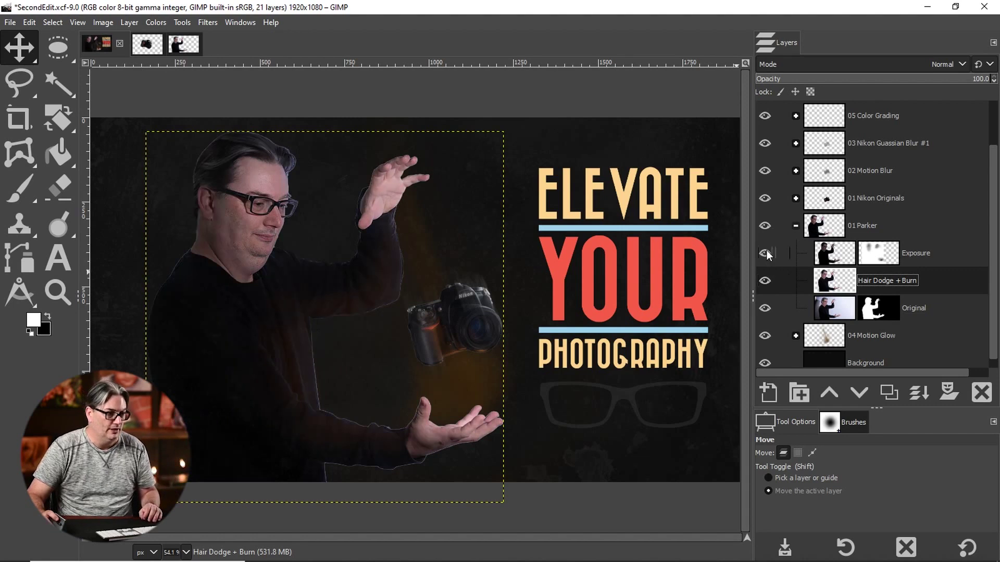
click(766, 253)
click(766, 253)
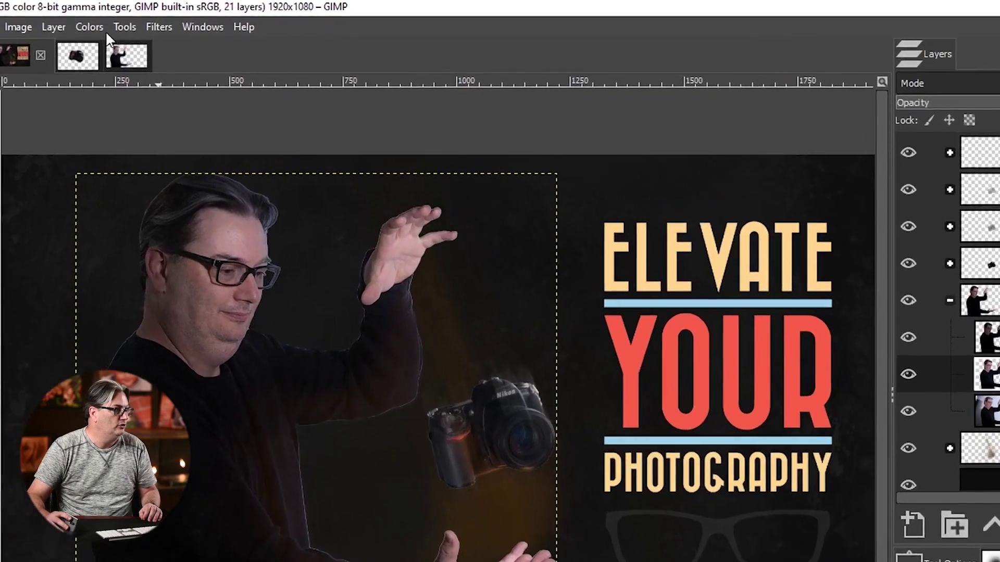
Step: Try an Exposure adjustment of -3.837 on the layer, then cancel it without applying
click(159, 21)
click(99, 160)
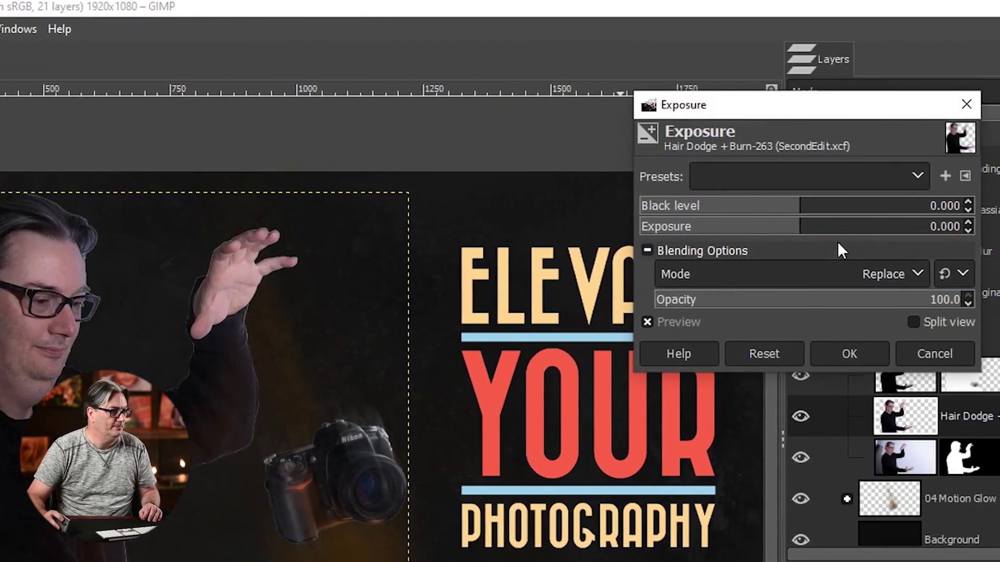
drag(802, 225, 745, 236)
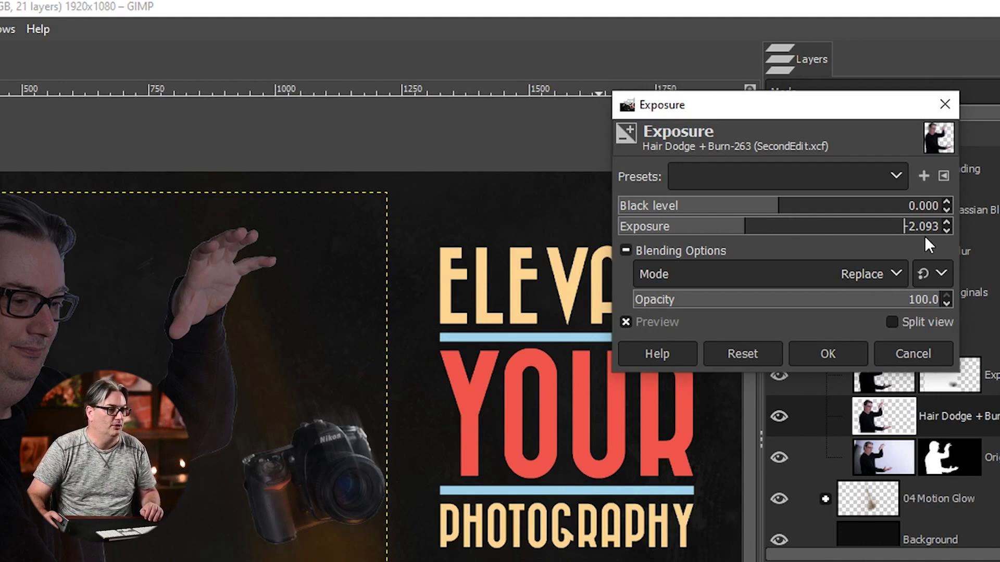
click(888, 353)
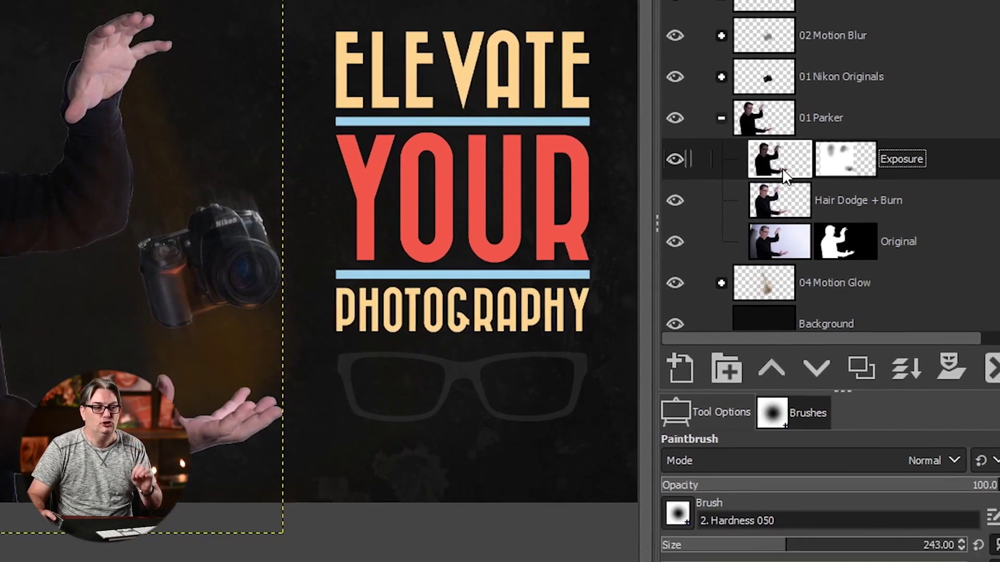
Step: Select the Hair Dodge + Burn layer and cancel the Add Layer Mask dialog
click(885, 416)
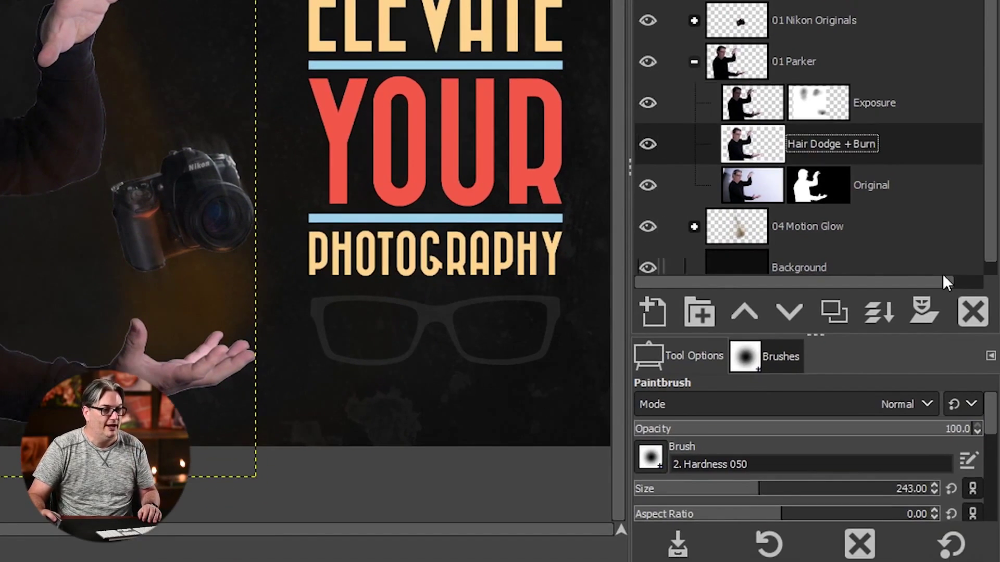
click(924, 308)
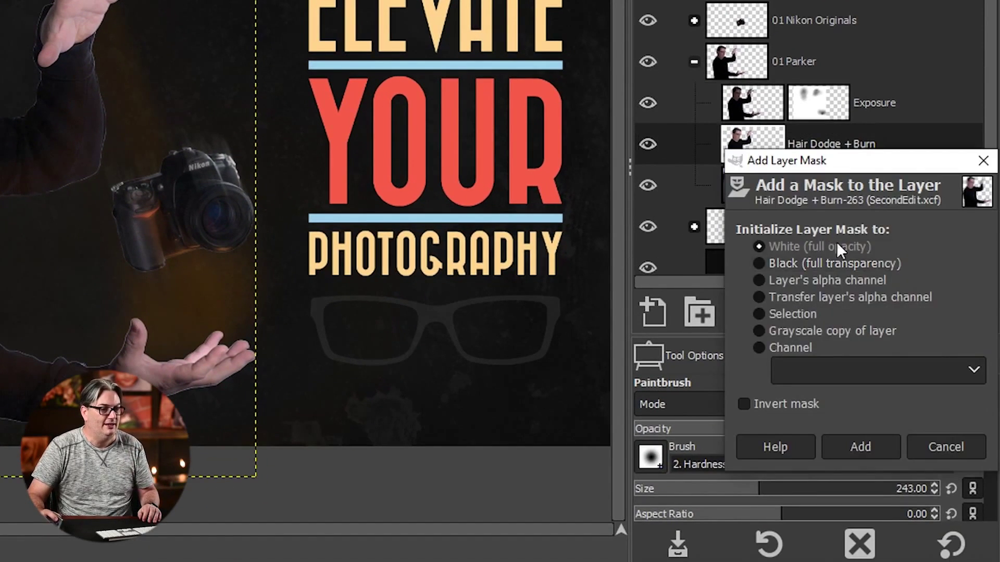
click(937, 446)
Step: Paint black and white on the Exposure mask near the face, then set brush Force to 20
click(875, 102)
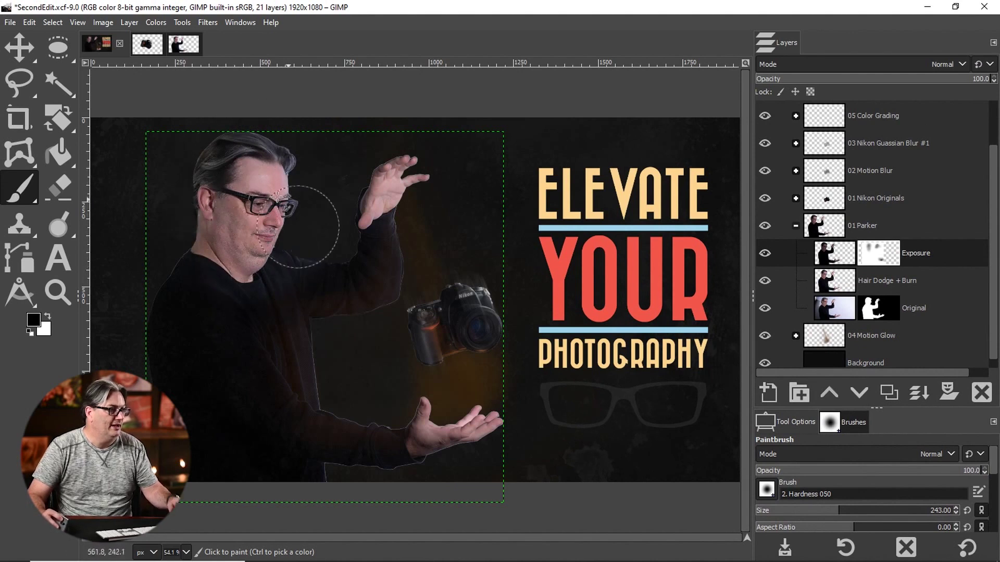
mouse_move(277, 197)
mouse_down()
mouse_move(314, 203)
mouse_move(315, 195)
mouse_move(287, 218)
mouse_up()
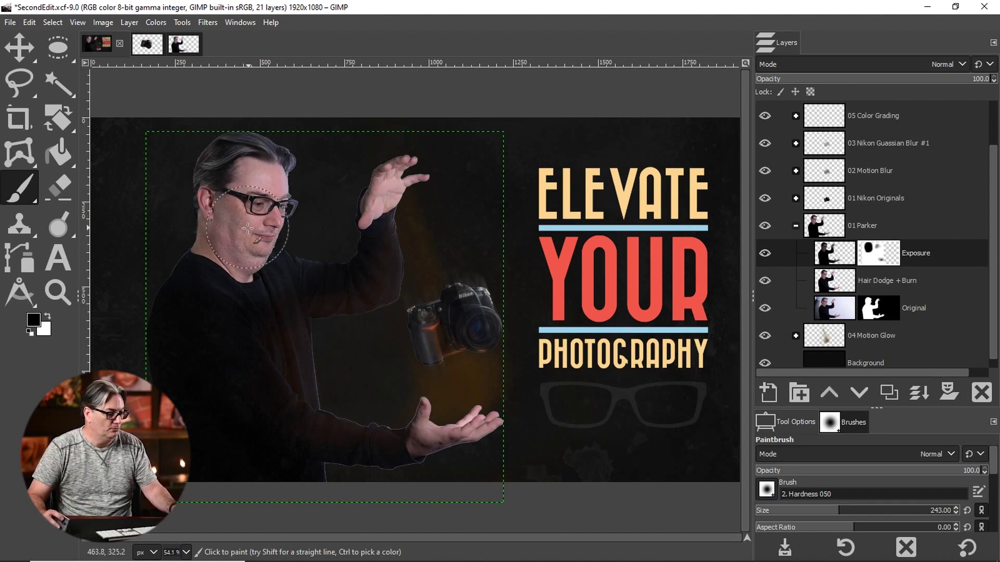
key(x)
mouse_move(245, 222)
mouse_down()
mouse_move(229, 239)
mouse_move(240, 153)
mouse_move(260, 195)
mouse_move(257, 268)
mouse_move(279, 123)
mouse_up()
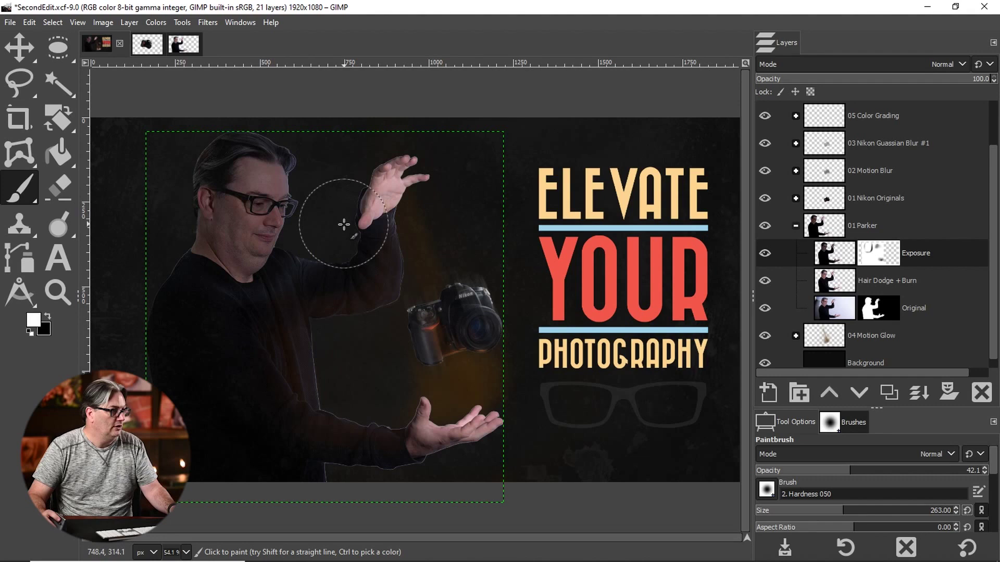
key(ctrl+z)
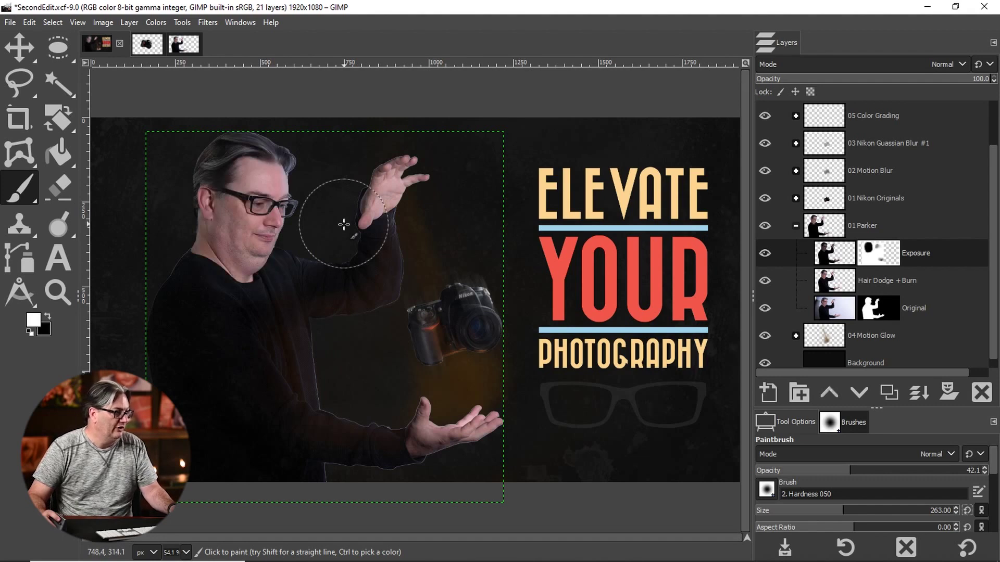
key(ctrl+y)
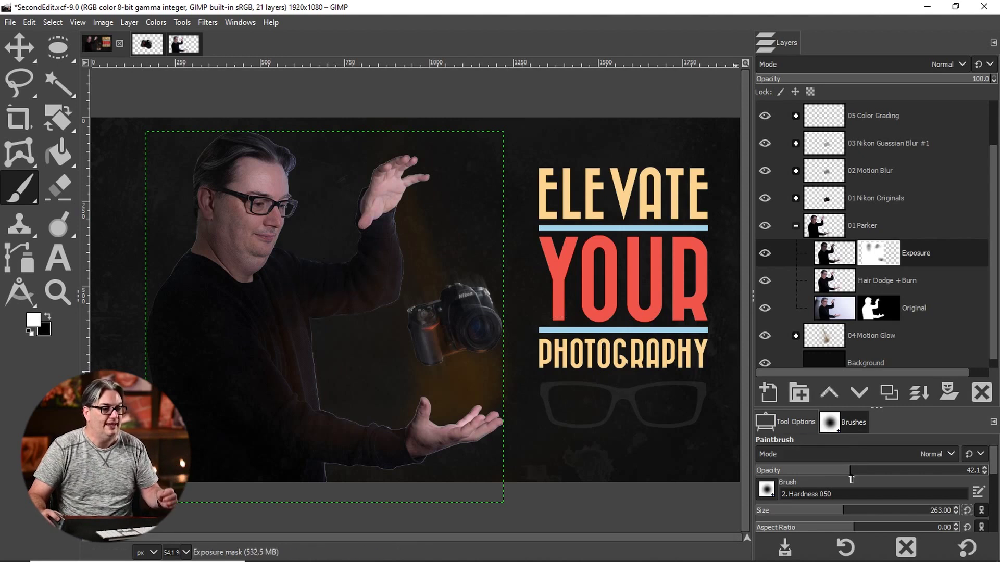
drag(993, 464, 994, 507)
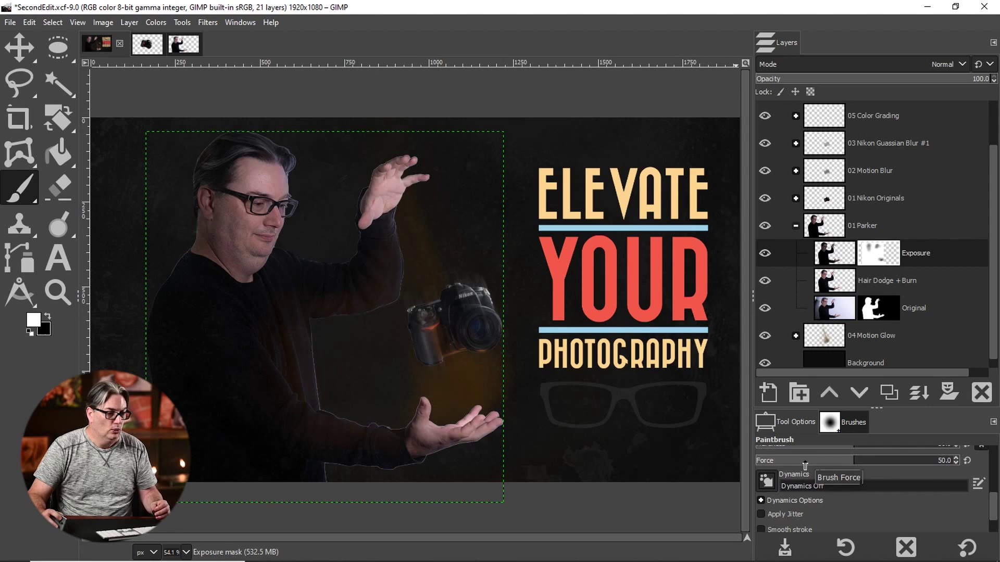
drag(805, 465, 794, 465)
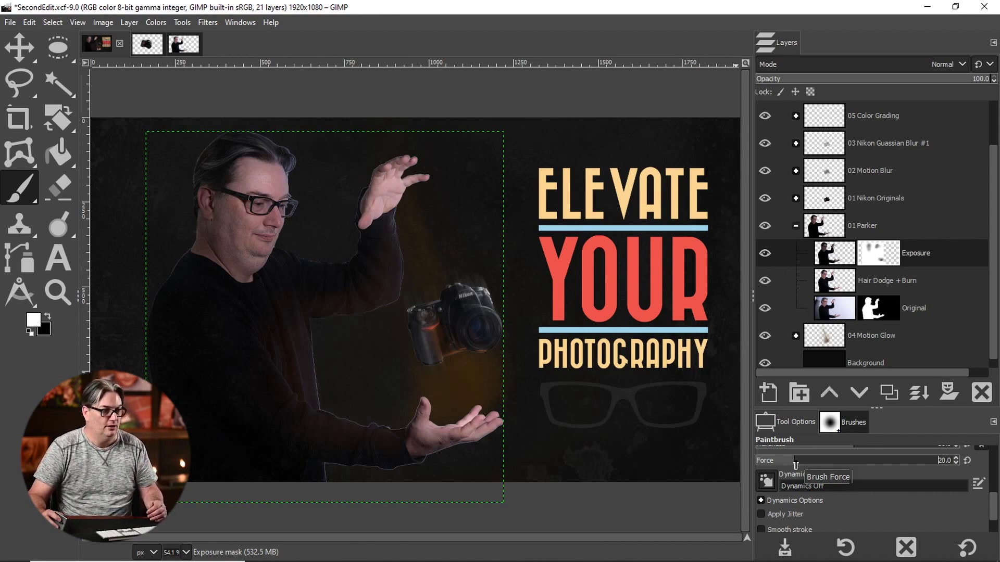
click(796, 226)
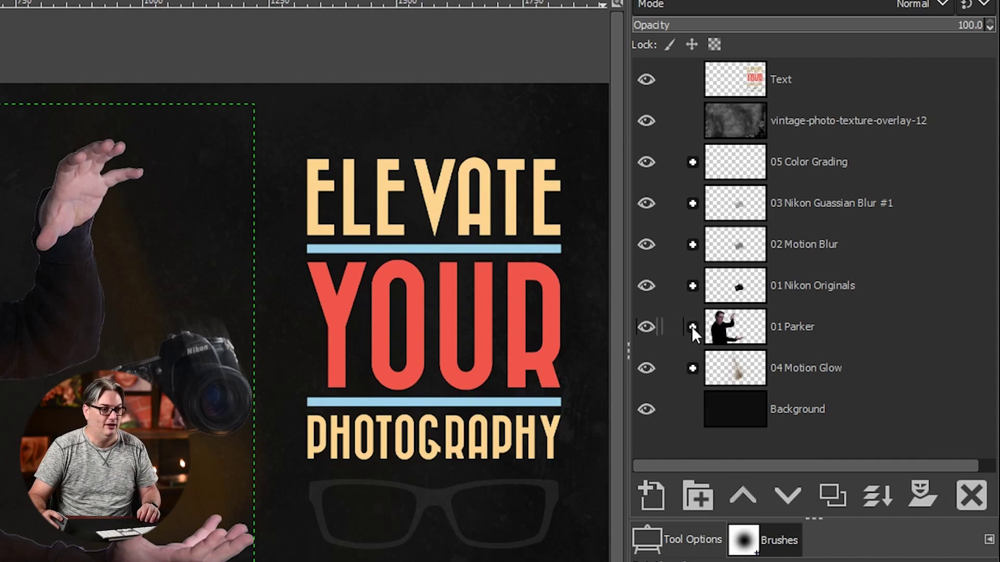
click(692, 326)
drag(992, 307, 991, 354)
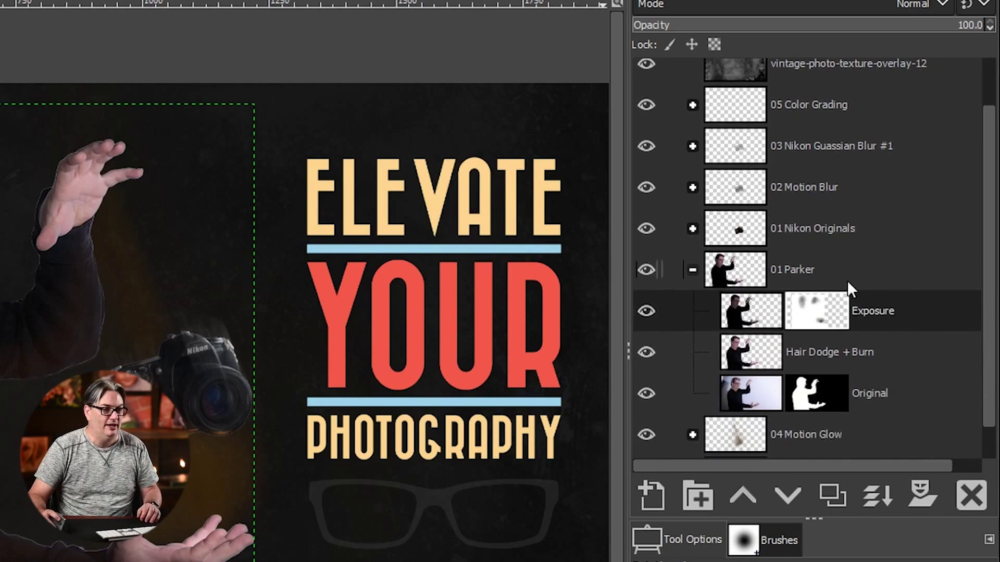
click(845, 274)
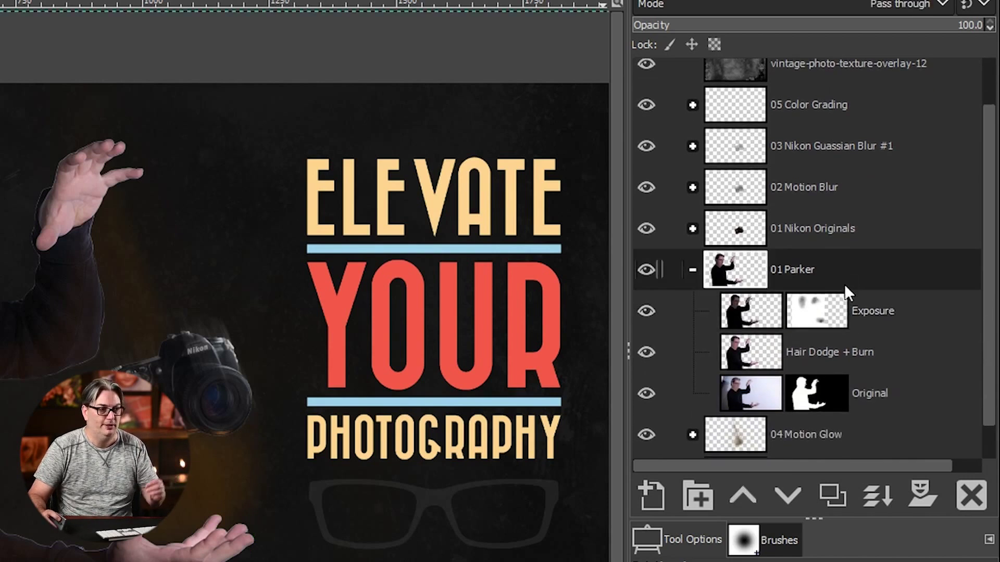
click(861, 230)
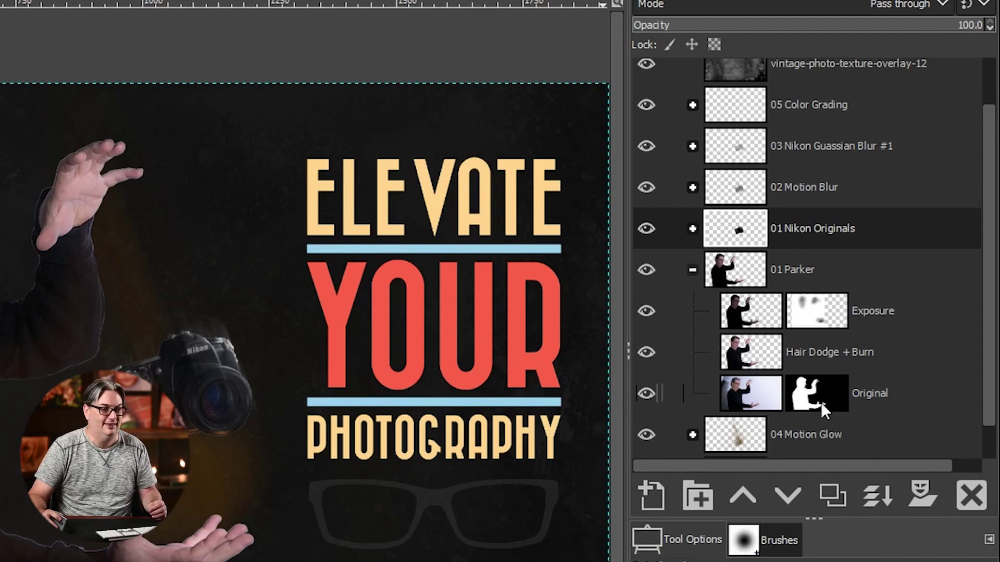
Step: Add a new layer group in 01 Nikon Originals and move Nikon Original #1 into it
click(701, 498)
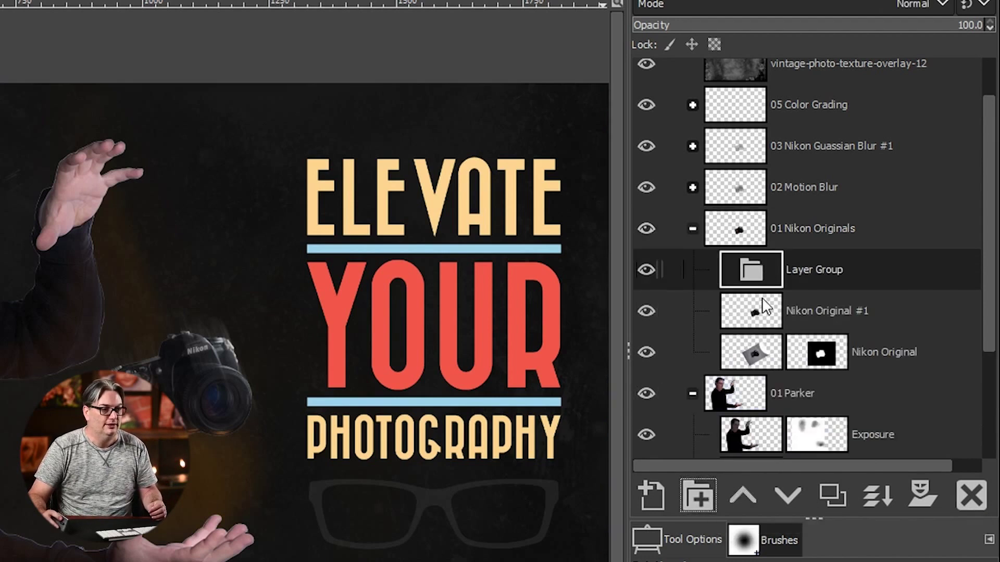
drag(755, 318, 790, 278)
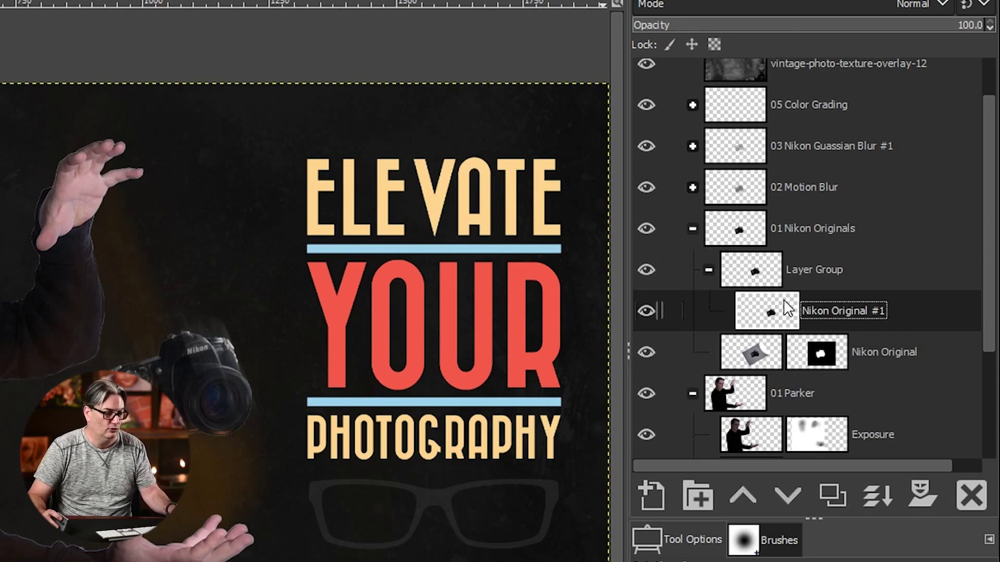
key(ctrl+z)
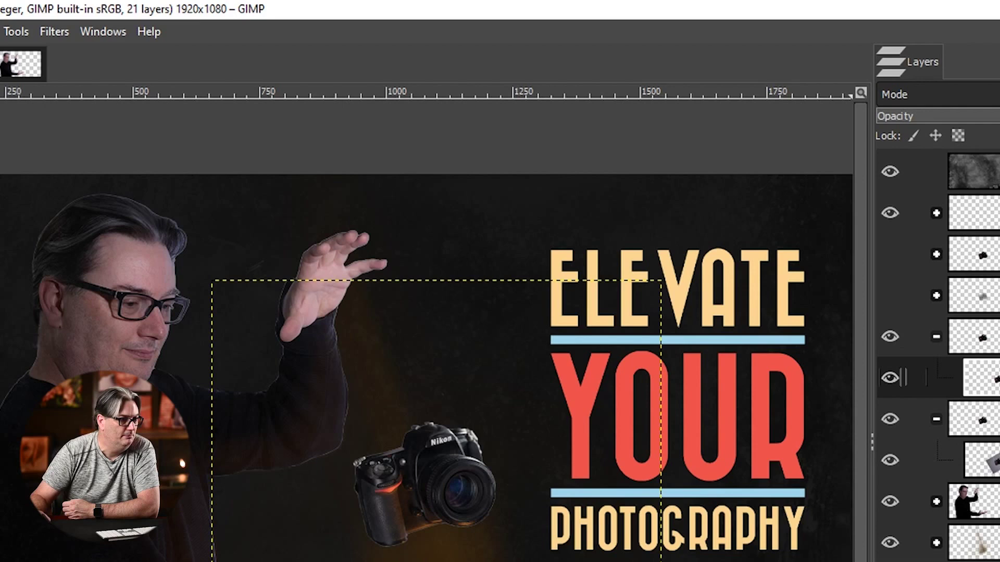
Step: Apply Linear Motion Blur with angle -104.04 and length 65.71 to the Nikon copy
click(46, 31)
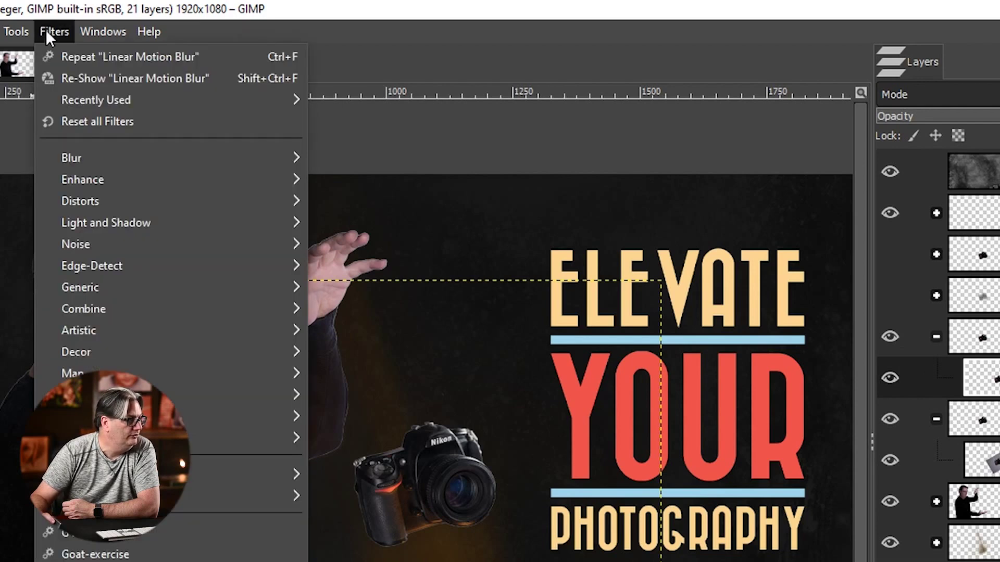
mouse_move(105, 158)
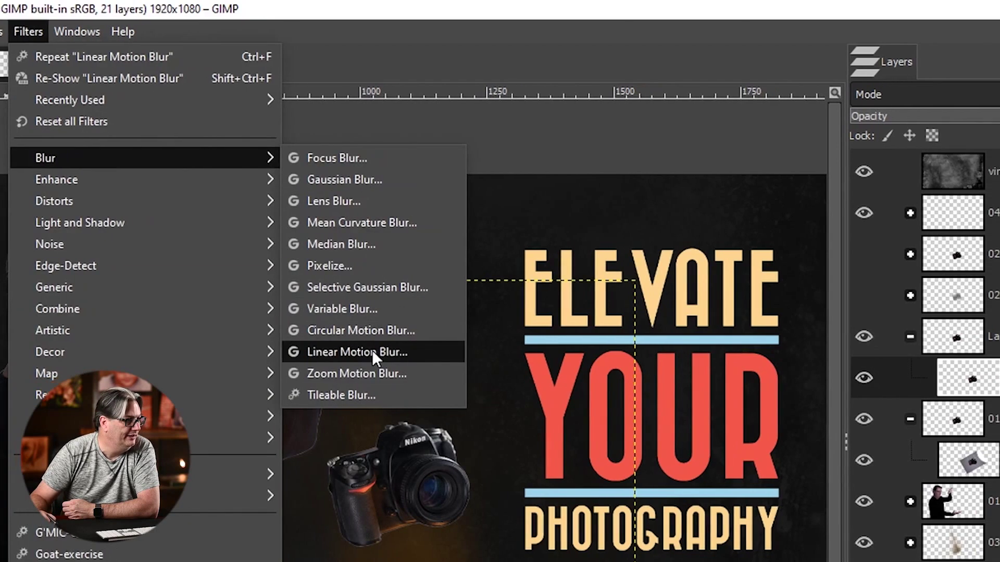
click(372, 351)
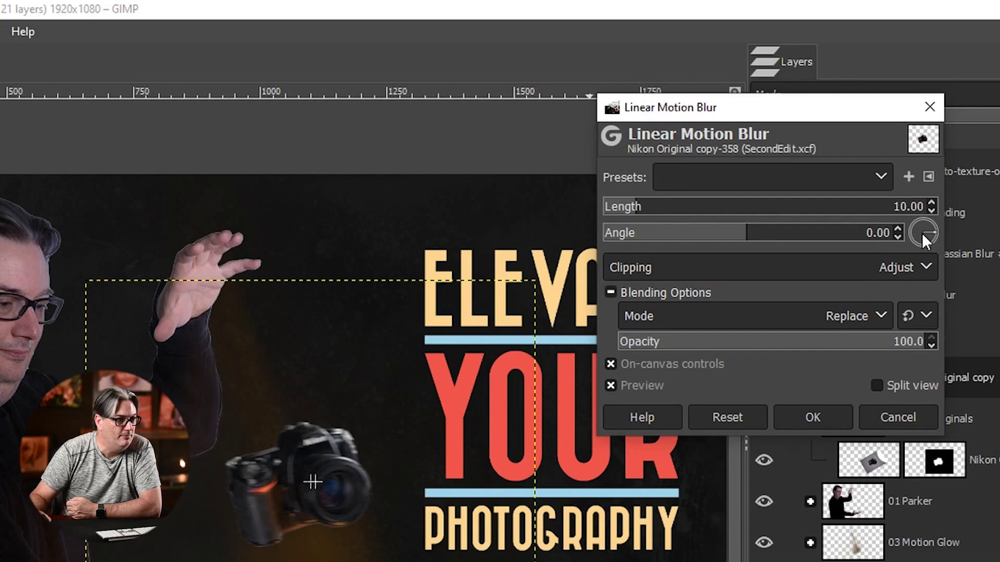
drag(932, 230, 918, 221)
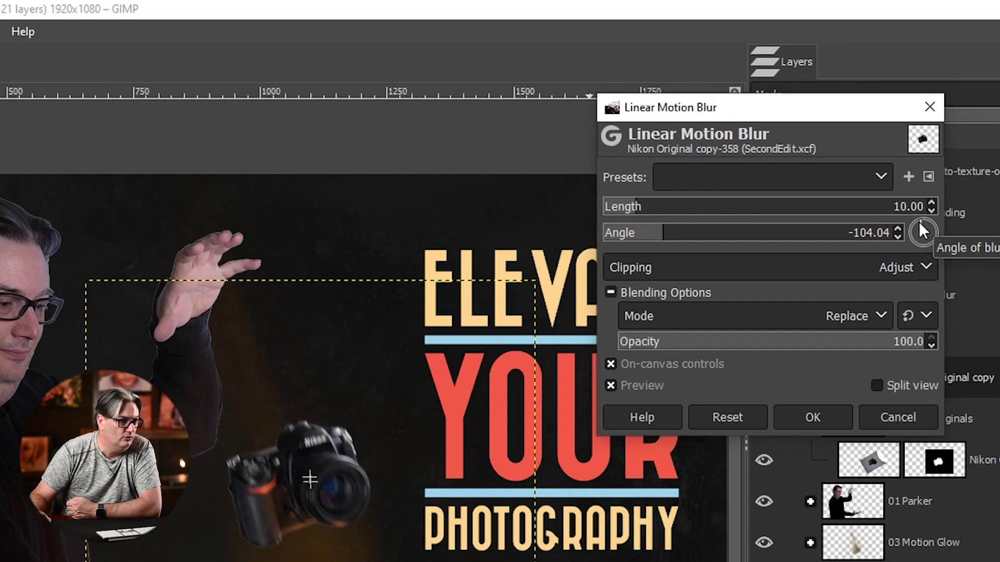
mouse_move(705, 217)
mouse_down()
mouse_move(729, 214)
mouse_move(719, 216)
mouse_up()
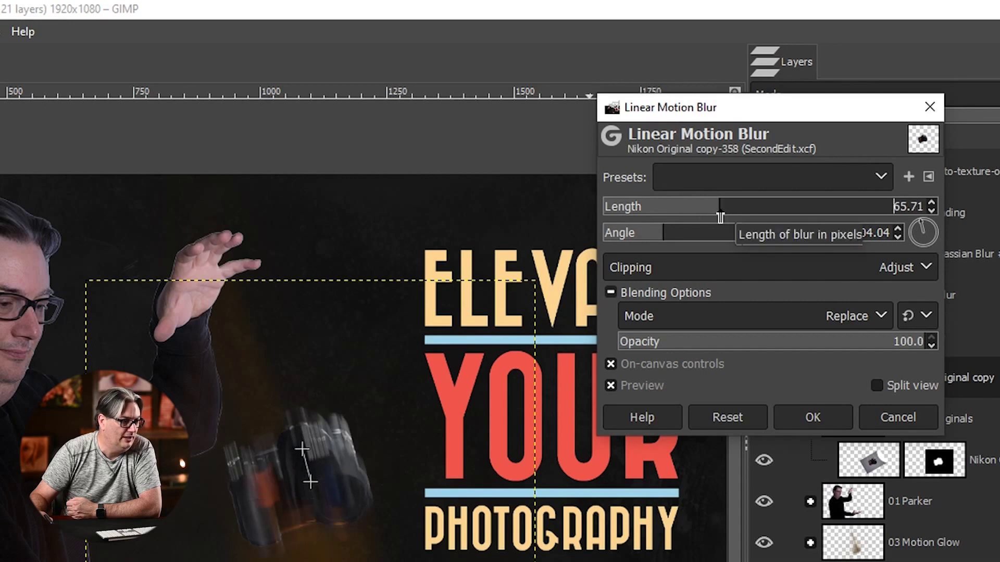
click(817, 416)
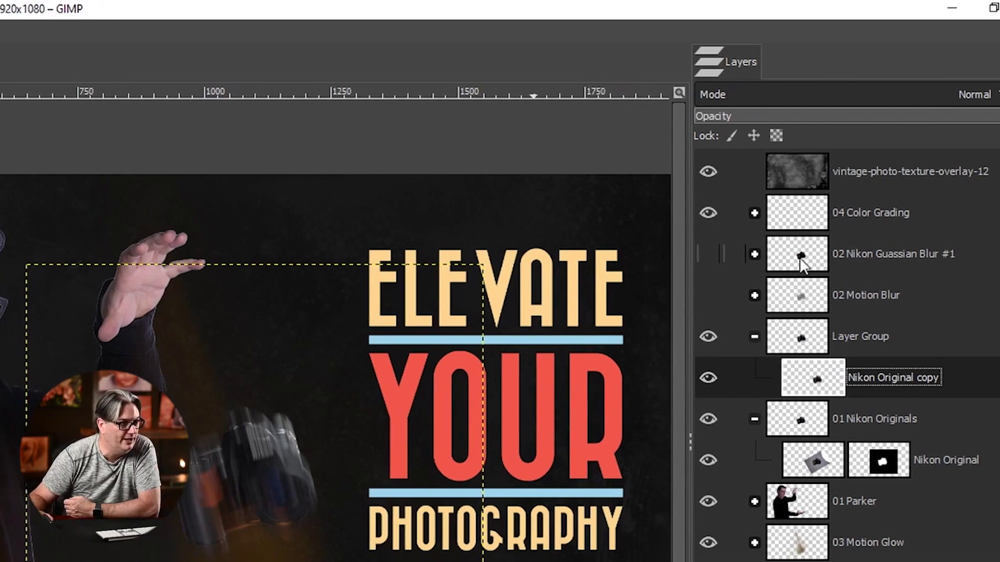
Step: Lower the blurred Nikon Original copy layer's opacity to 47.6
click(802, 120)
click(802, 124)
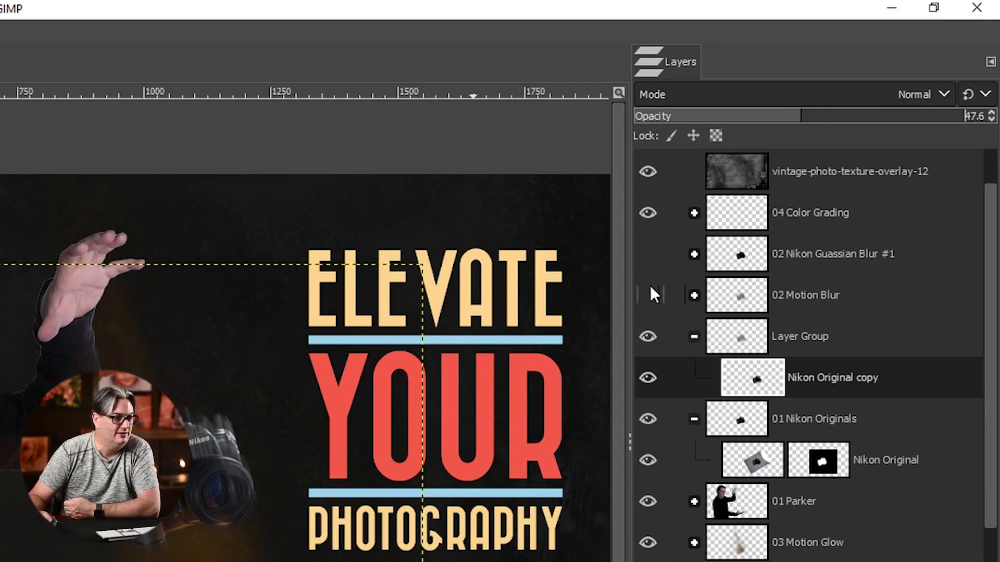
Step: Expand 02 Nikon Guassian Blur #1, select Guassian Blur 5, and preview a size-5 Gaussian blur without applying it
click(693, 253)
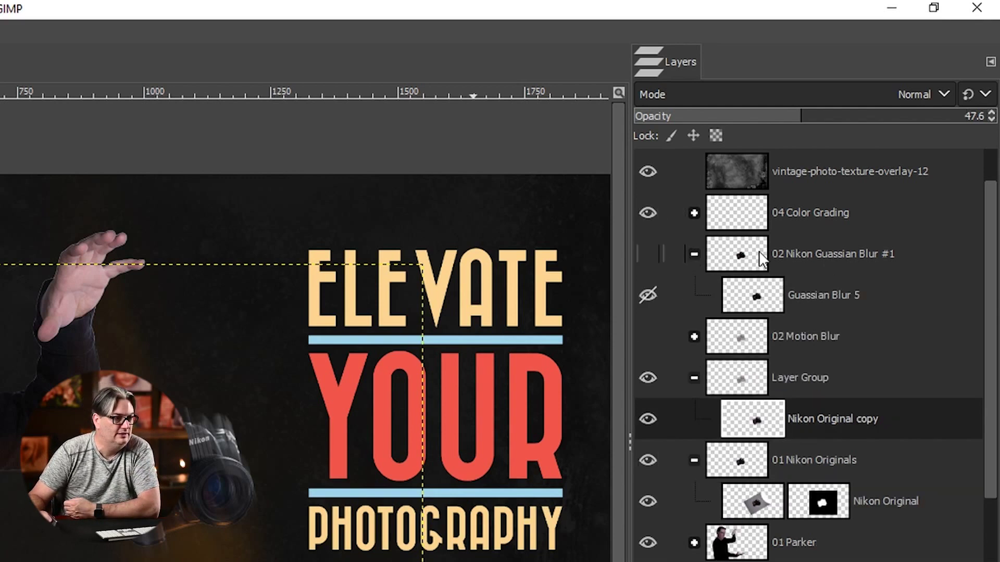
click(754, 297)
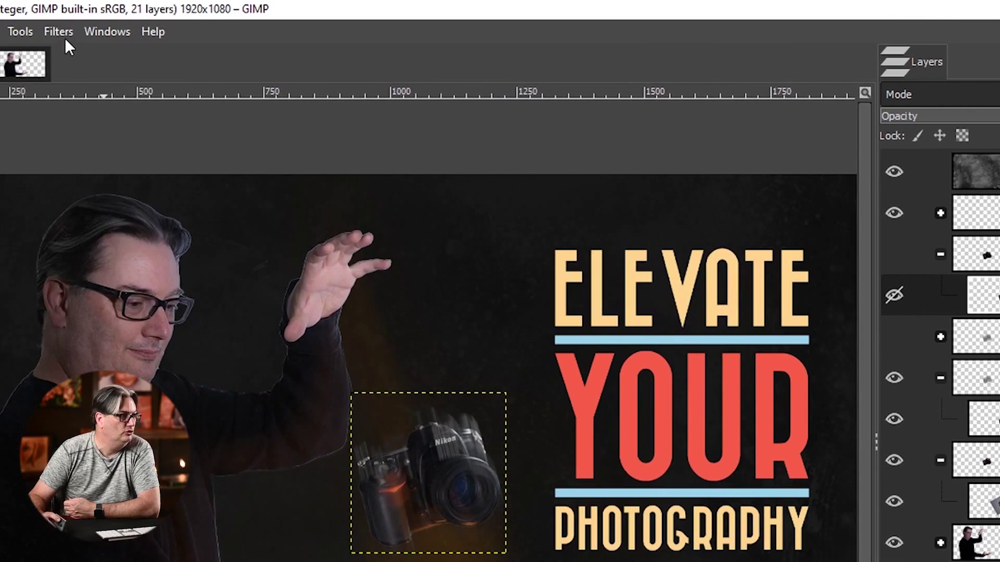
click(59, 32)
mouse_move(93, 156)
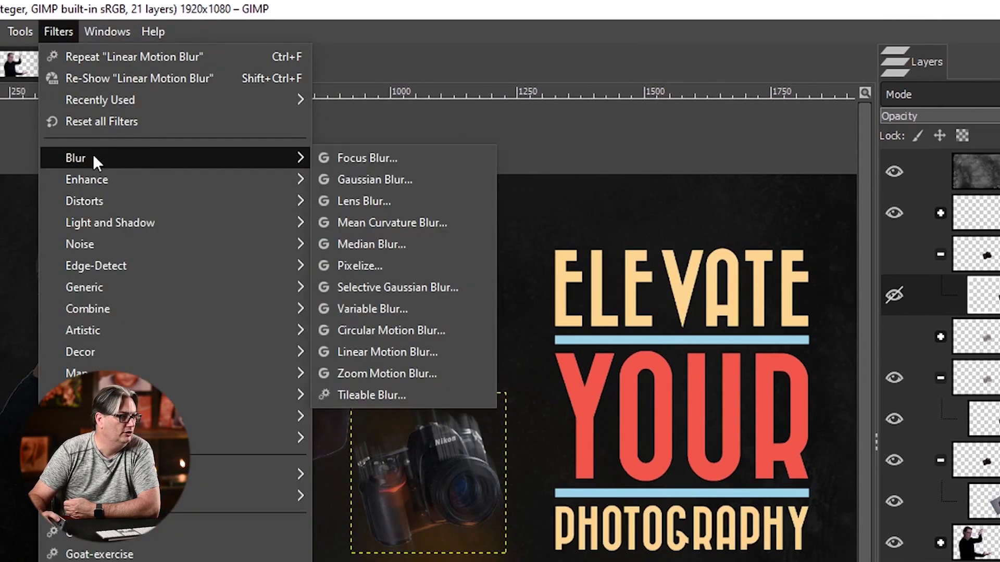
click(377, 175)
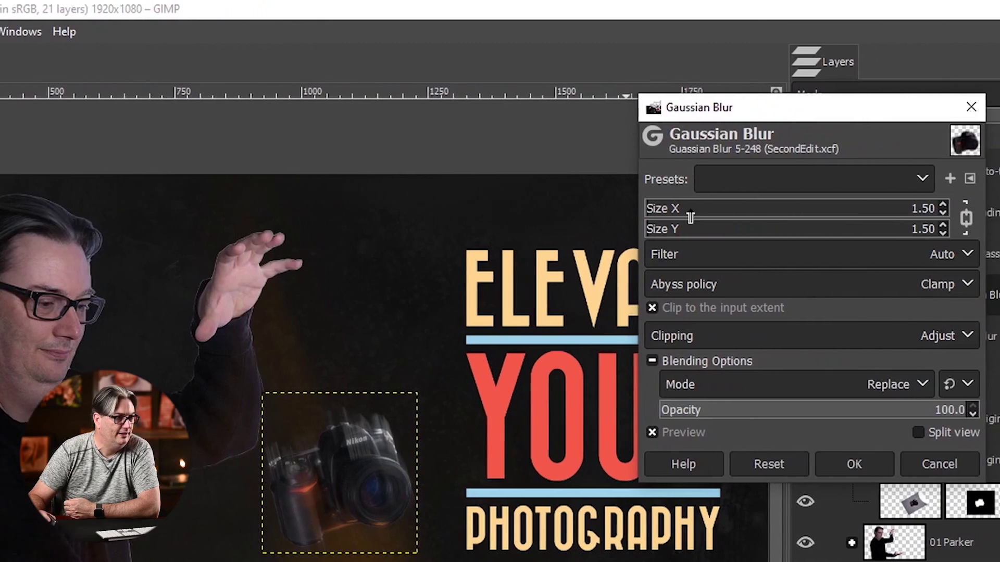
click(751, 208)
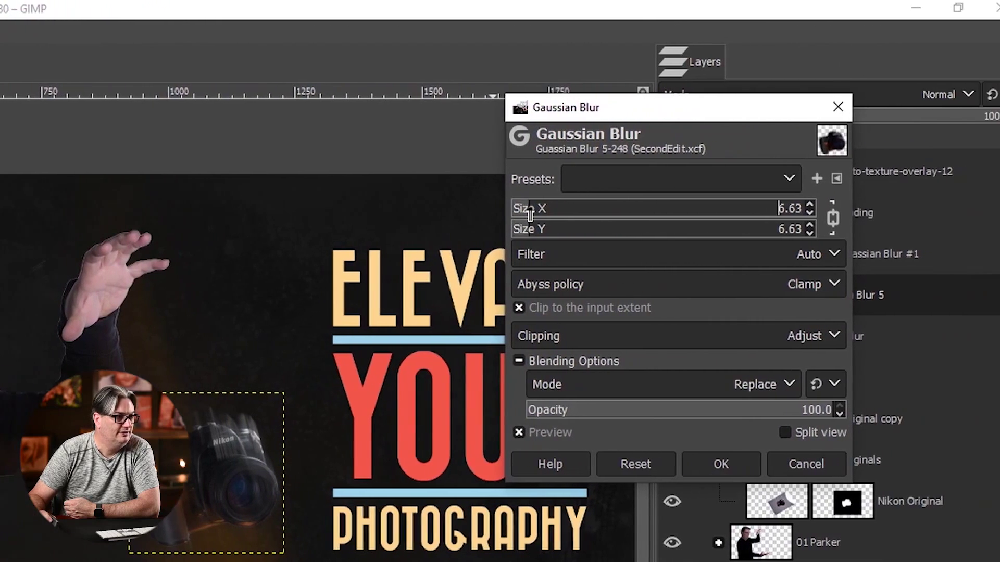
drag(530, 213, 495, 217)
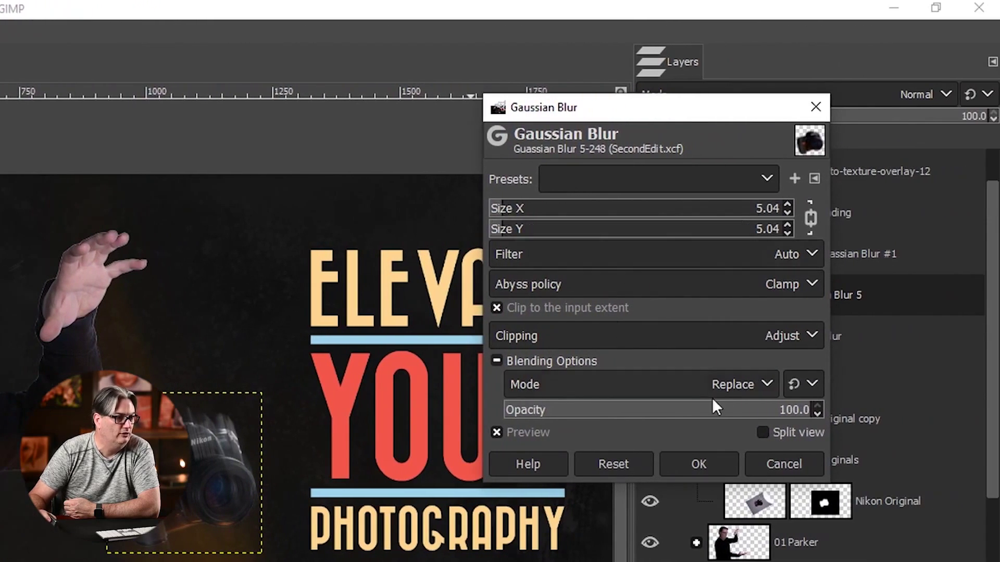
click(771, 460)
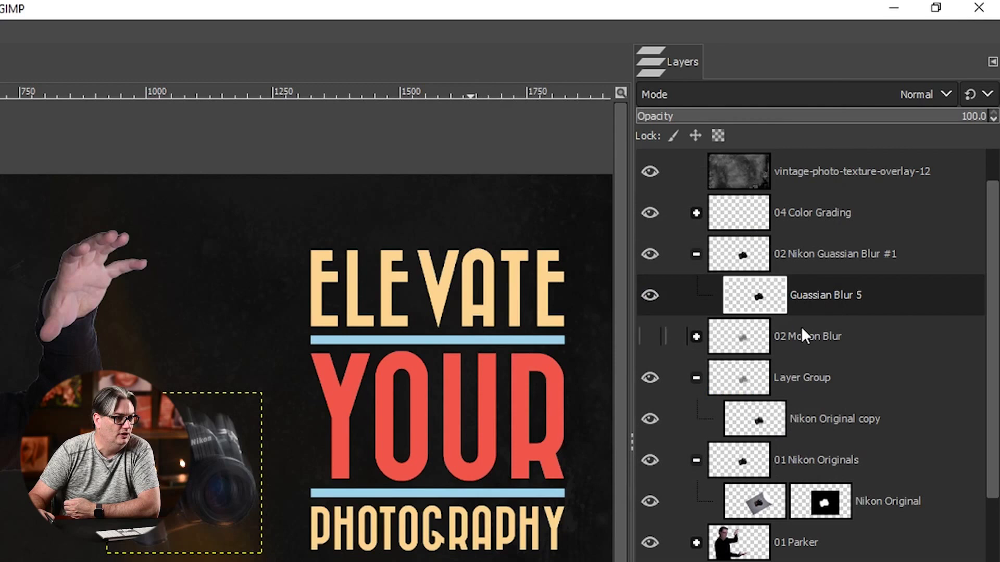
Step: Inspect the settings of the 02 Nikon Guassian Blur #1 group and its Guassian Blur 5 layer
click(845, 264)
click(846, 293)
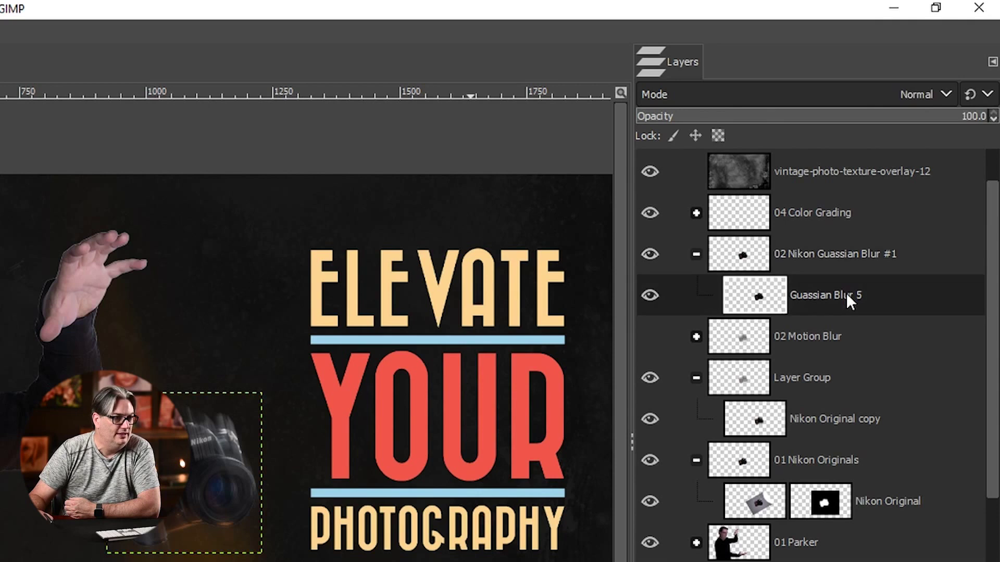
click(851, 261)
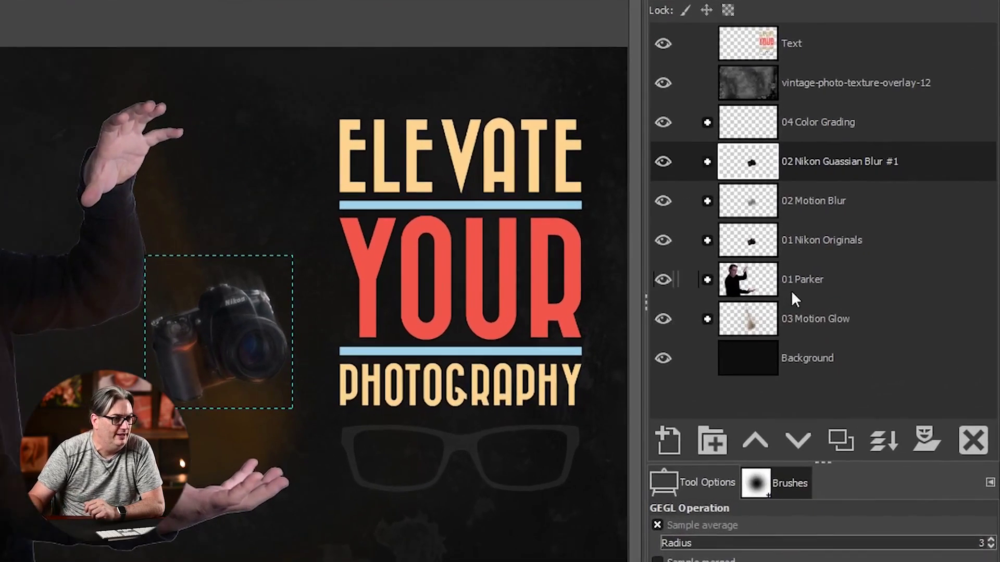
Step: Duplicate the 01 Nikon Originals layer
click(838, 241)
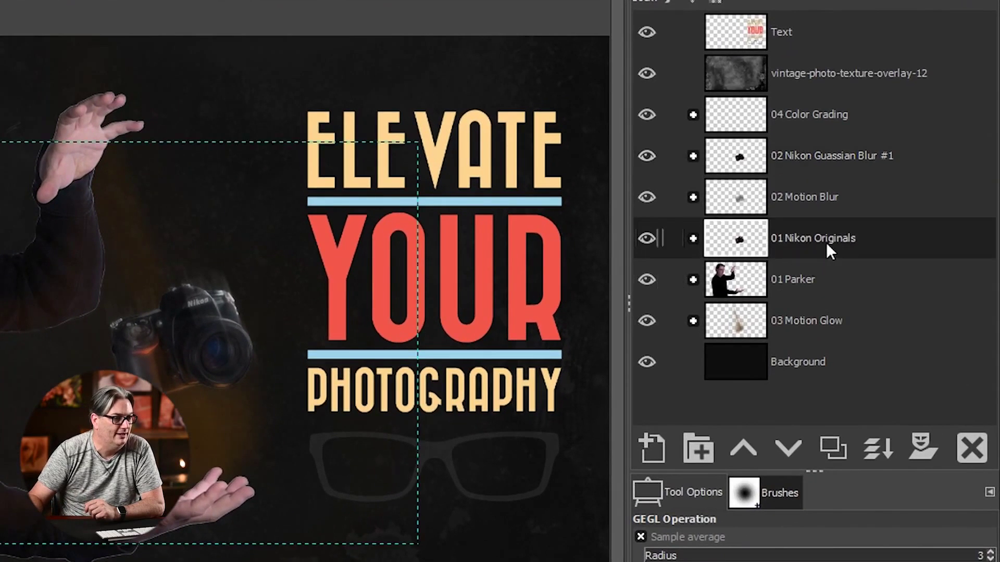
click(832, 447)
right_click(880, 240)
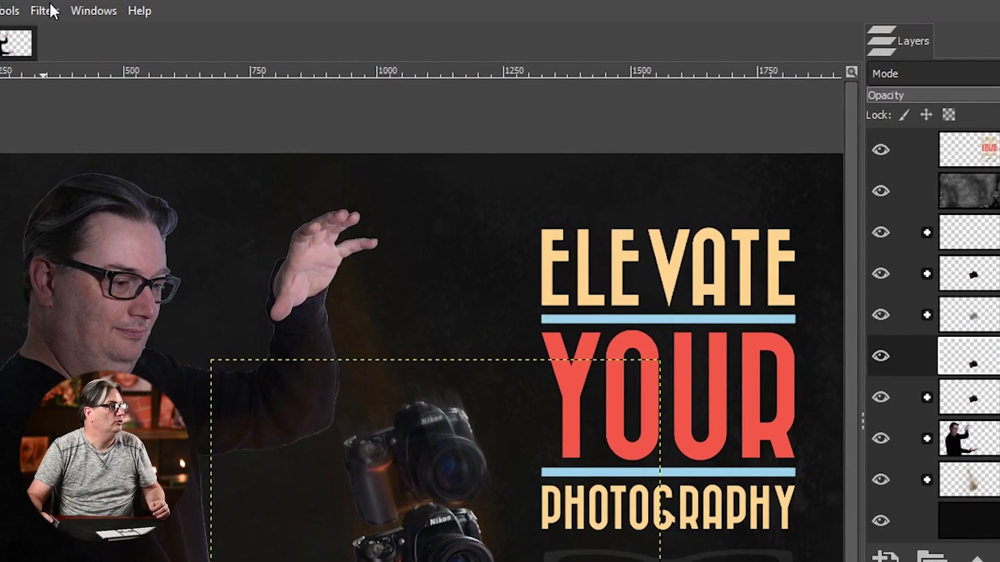
Step: Apply a Gaussian blur of size 89.45 to the Nikon copy
click(46, 10)
mouse_move(120, 136)
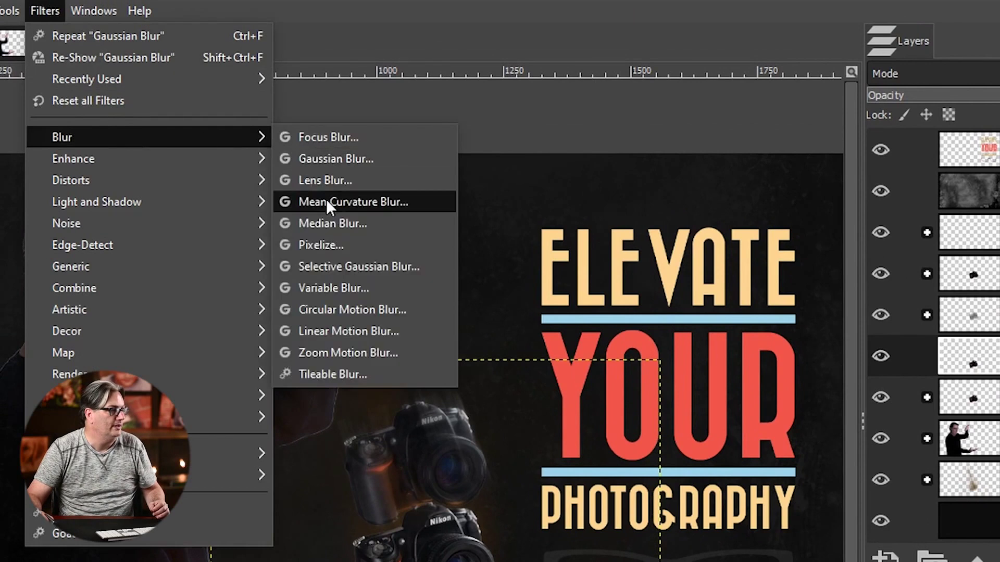
click(330, 158)
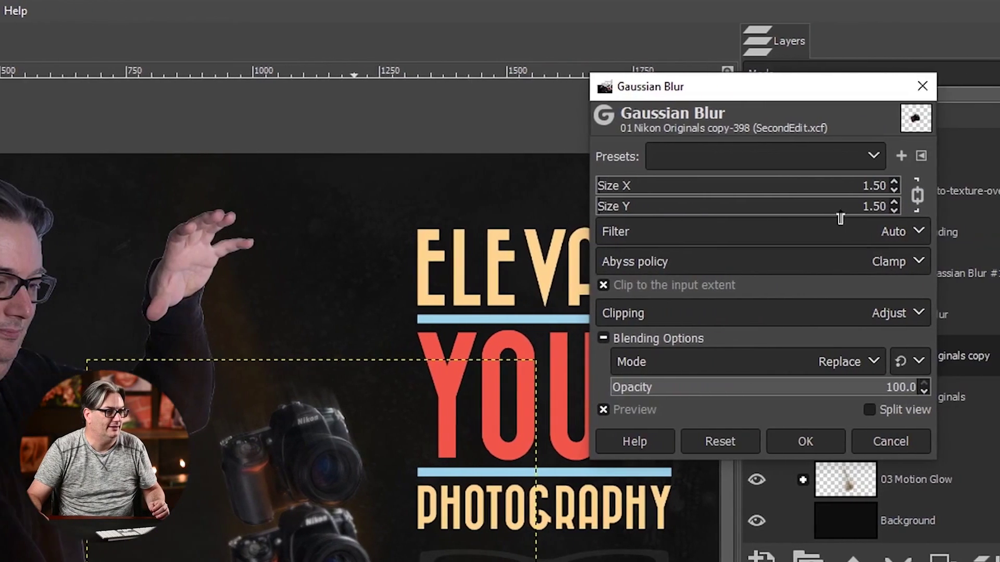
click(799, 207)
drag(799, 207, 813, 212)
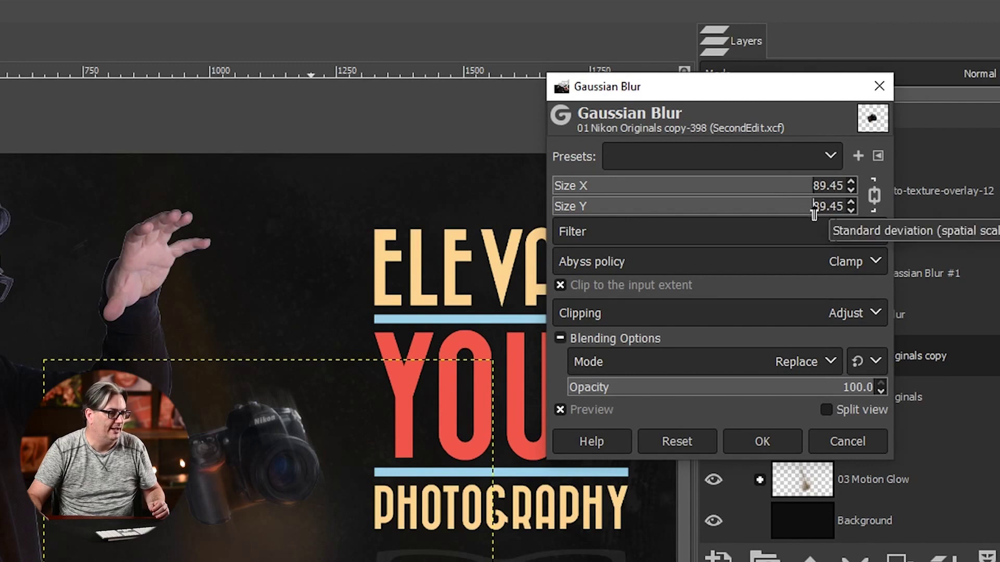
click(758, 443)
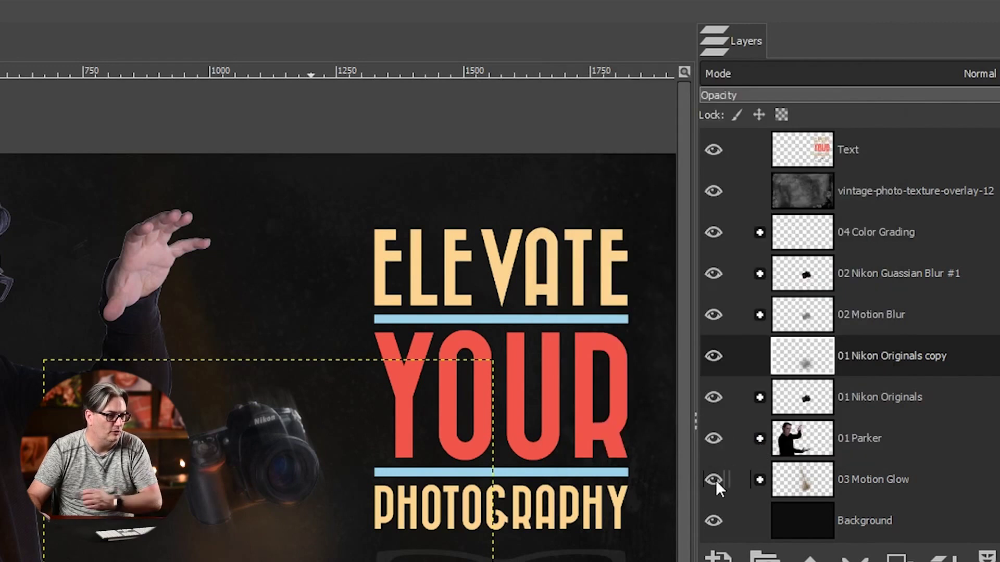
Step: Hide 03 Motion Glow, then duplicate the blurred Nikon copy and merge it down
click(795, 476)
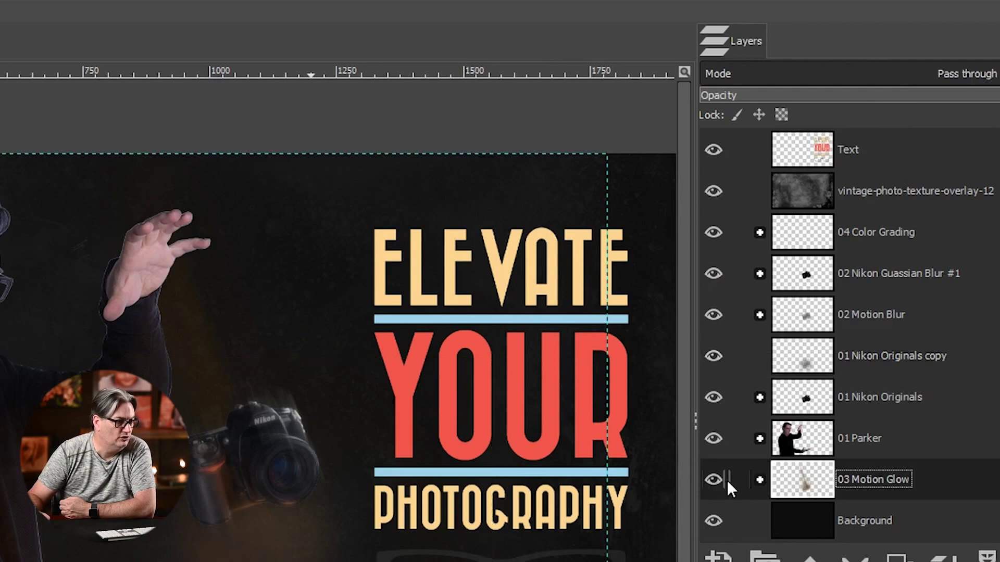
click(713, 477)
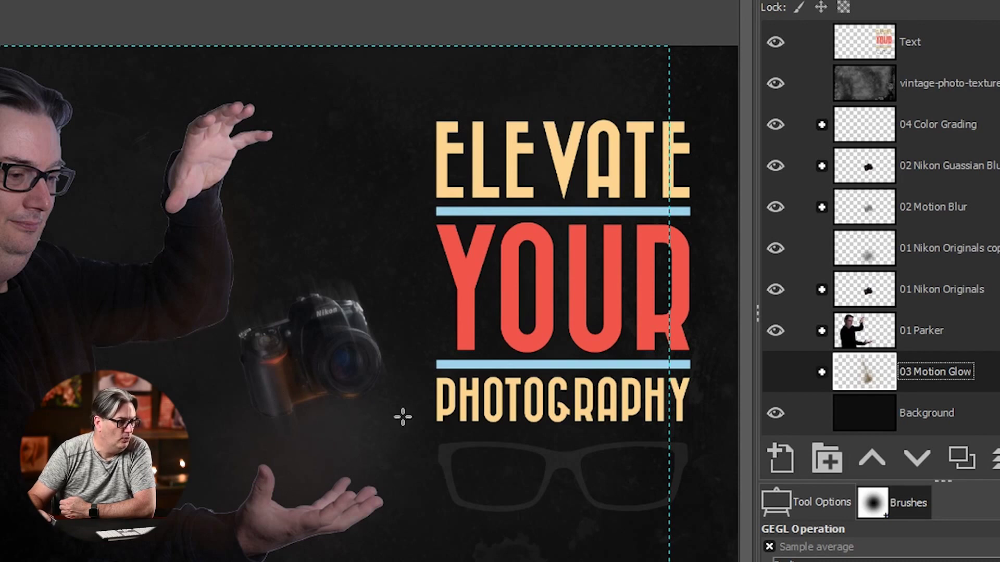
click(851, 254)
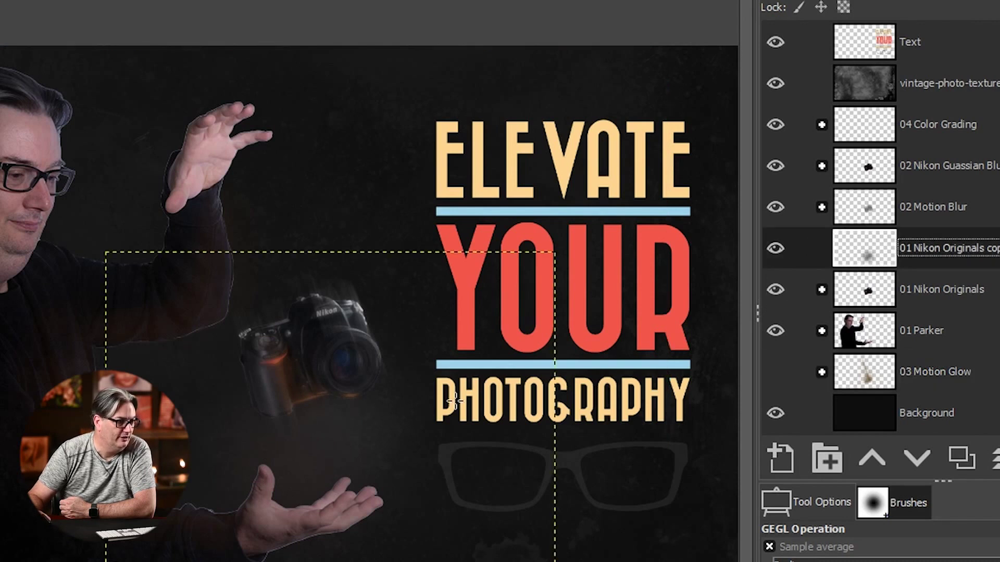
click(963, 458)
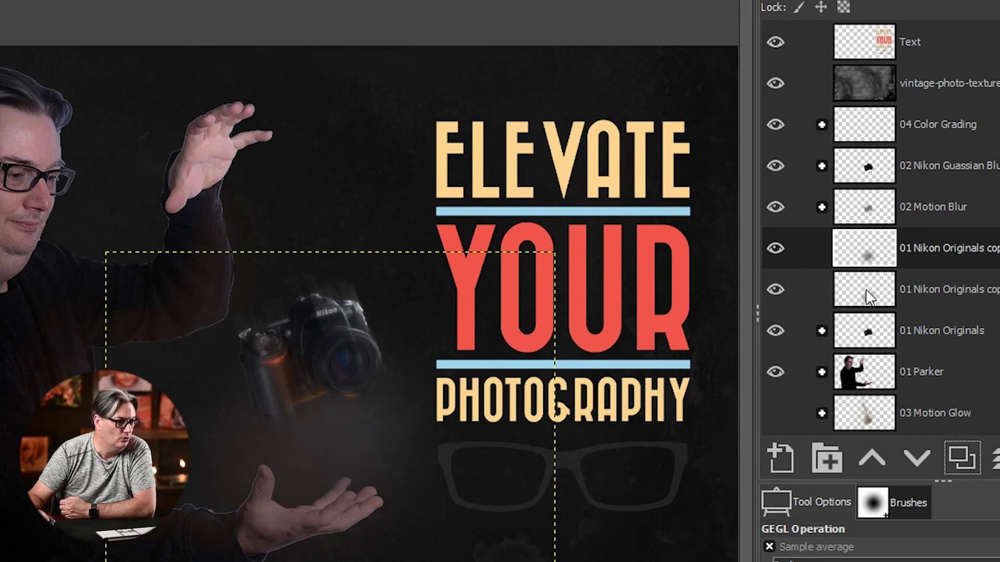
right_click(849, 250)
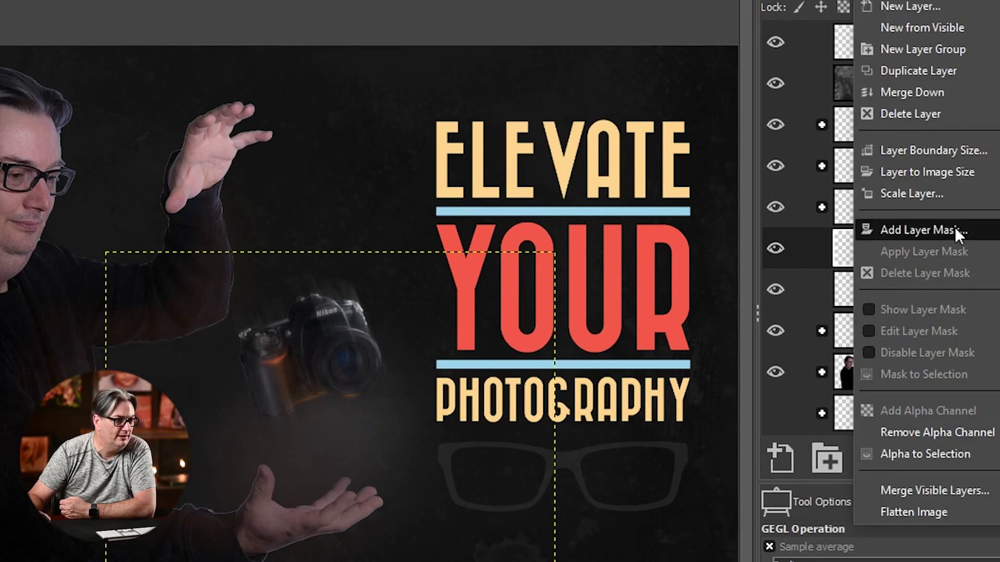
click(935, 91)
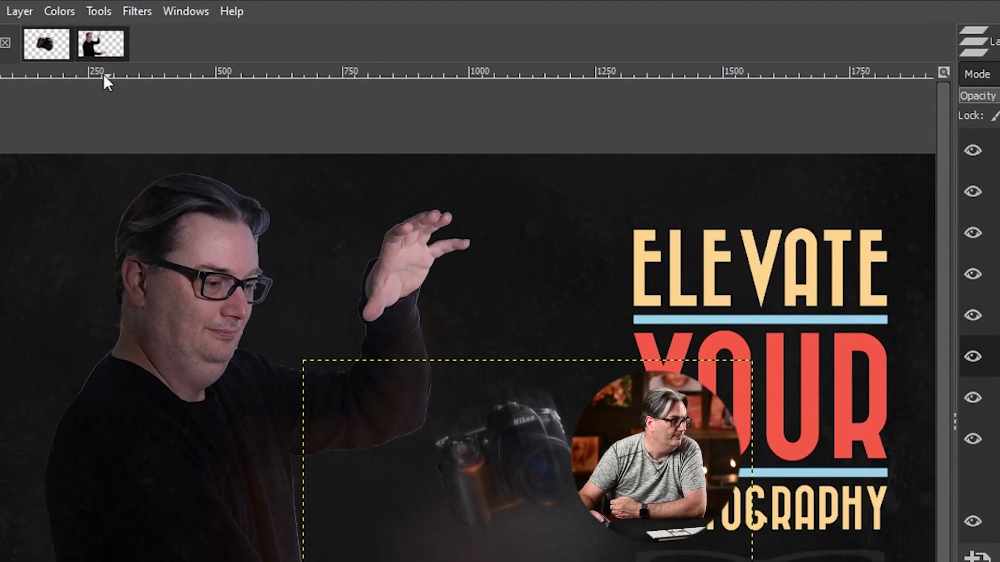
Step: Colorize the blurred Nikon copy brown 875228 and move it below 01 Parker
click(59, 11)
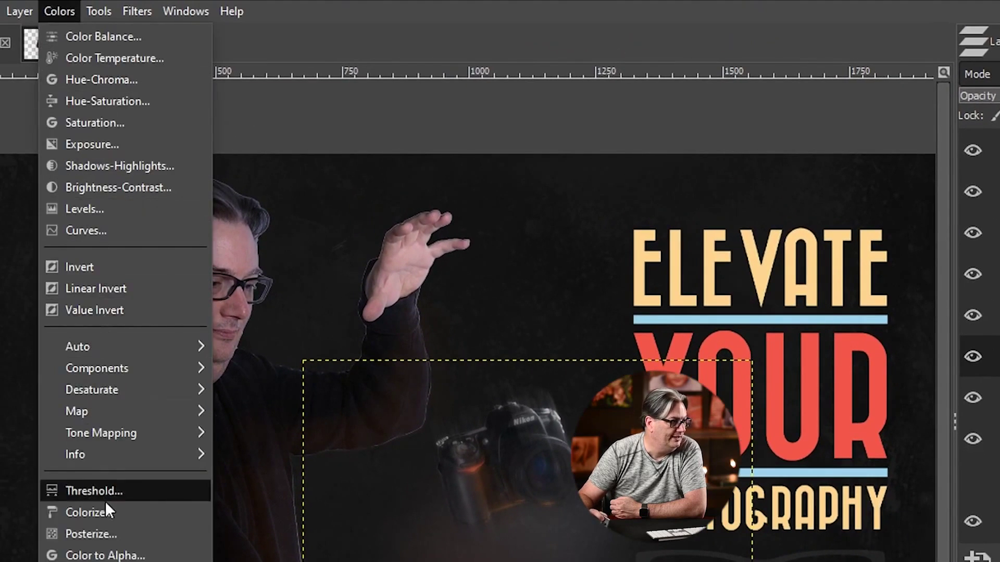
click(89, 512)
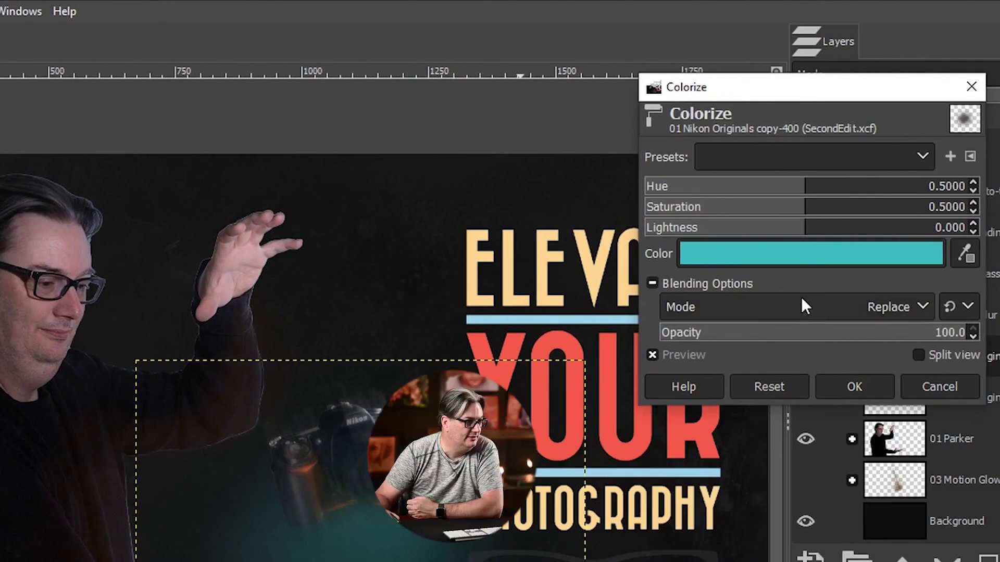
click(799, 257)
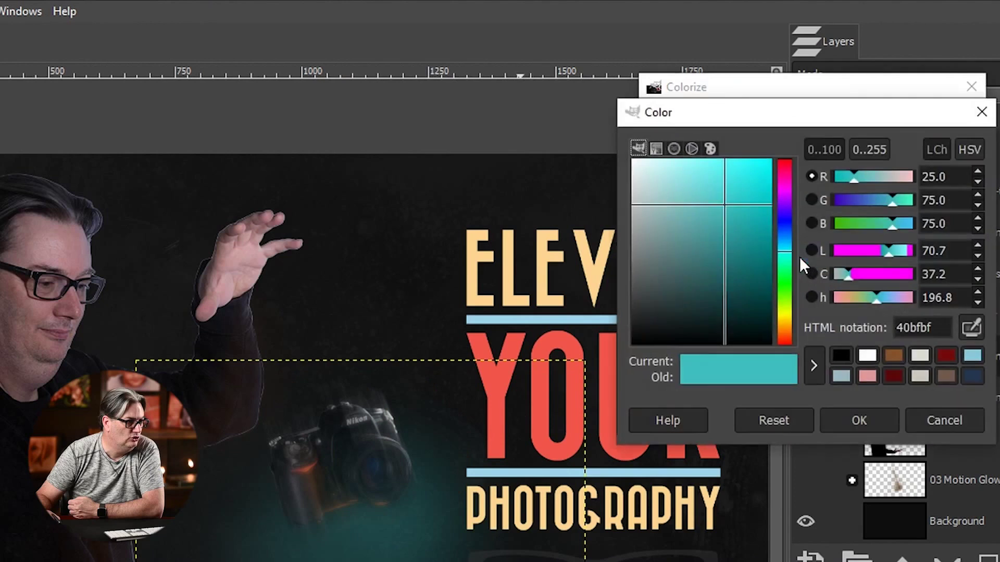
click(889, 356)
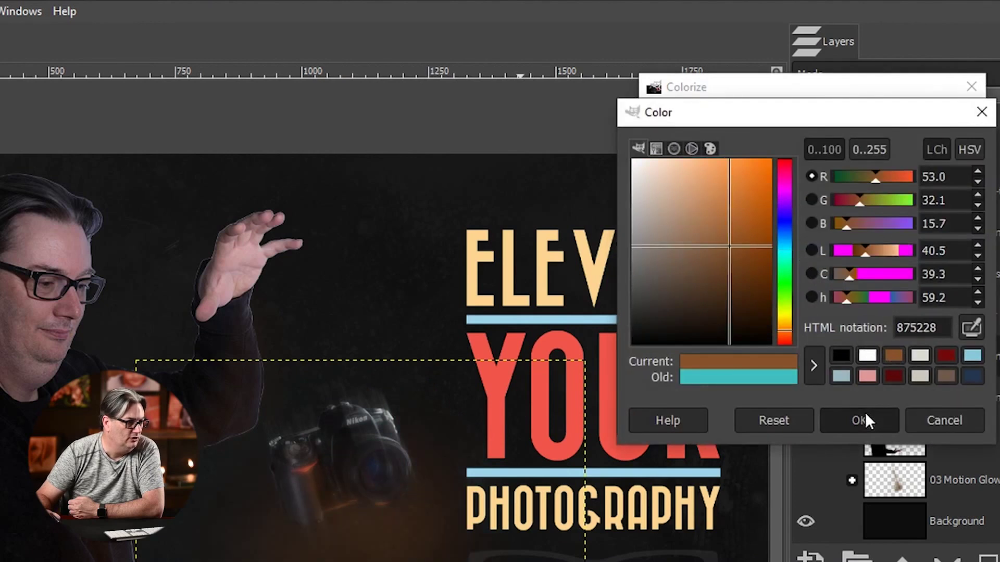
click(860, 418)
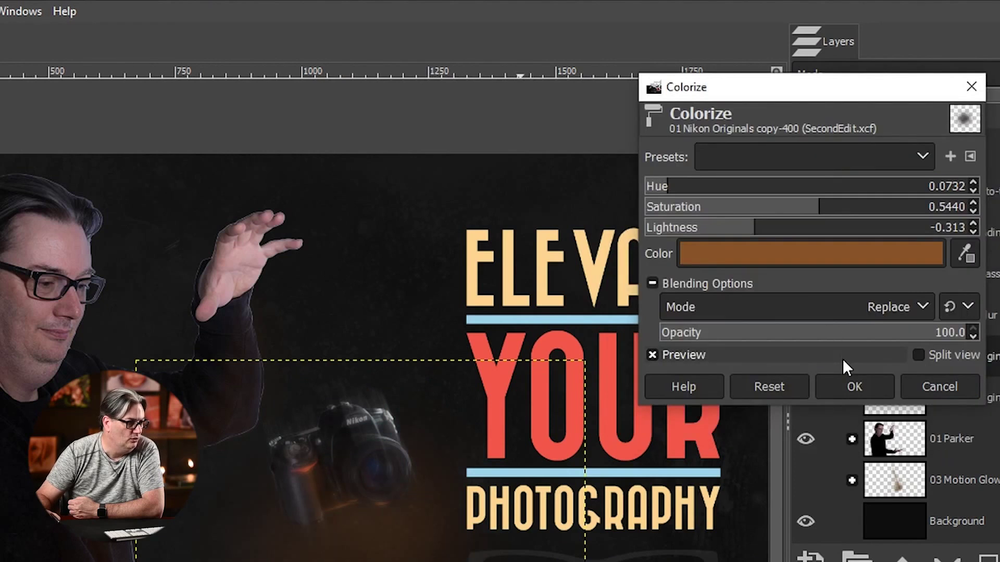
click(842, 380)
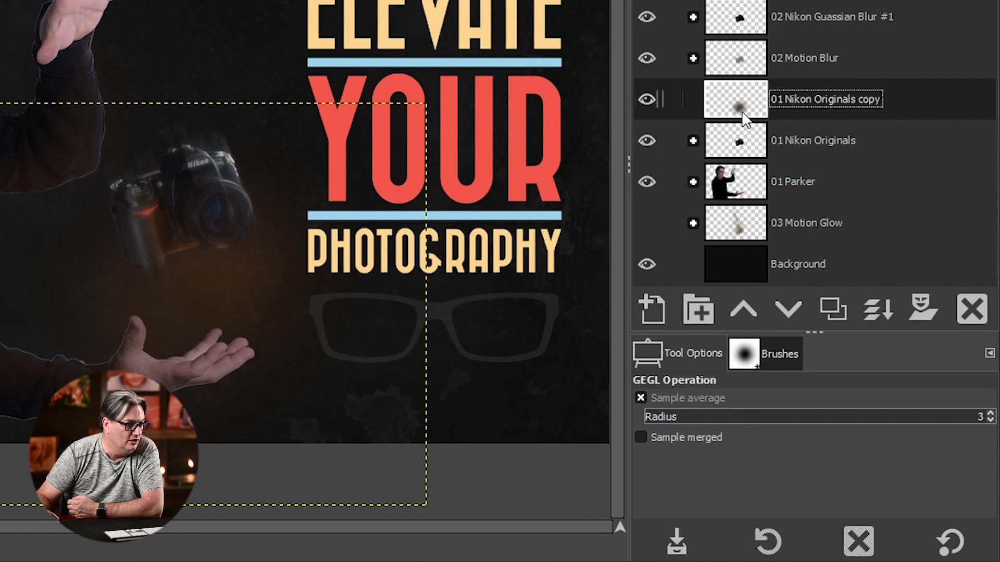
drag(745, 109, 751, 206)
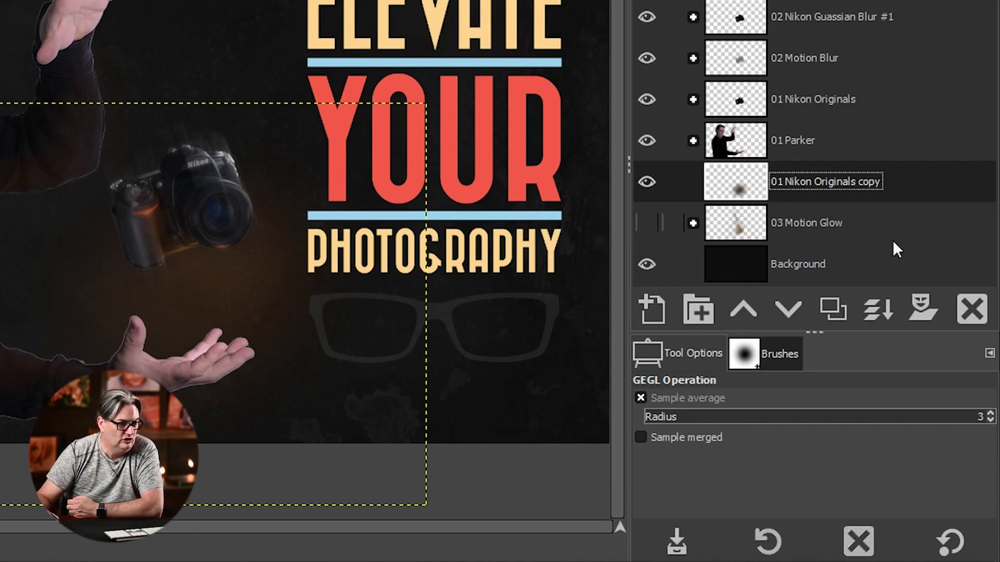
Step: Add a white mask, paint black on both sides of the glow, and duplicate the layer
click(916, 312)
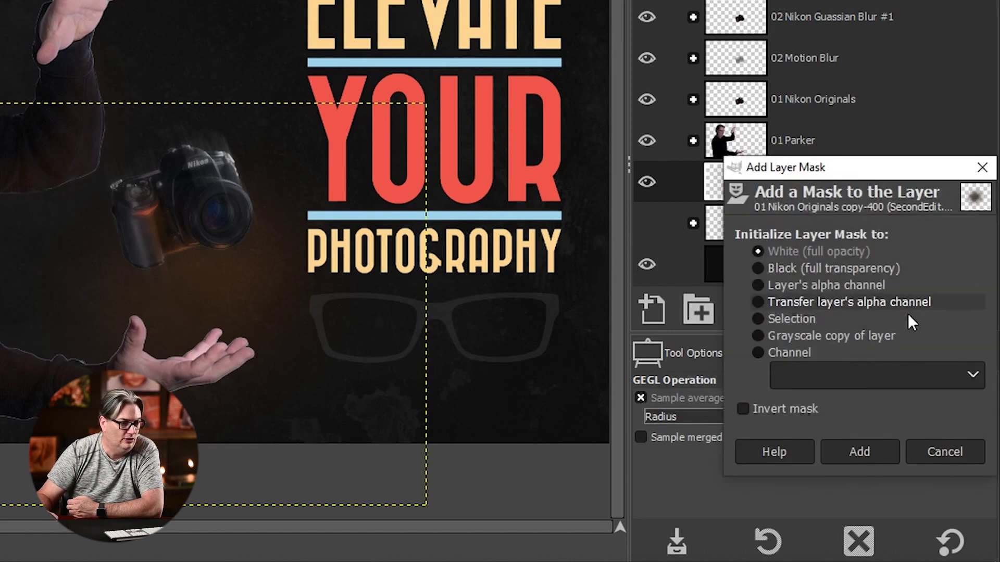
click(880, 452)
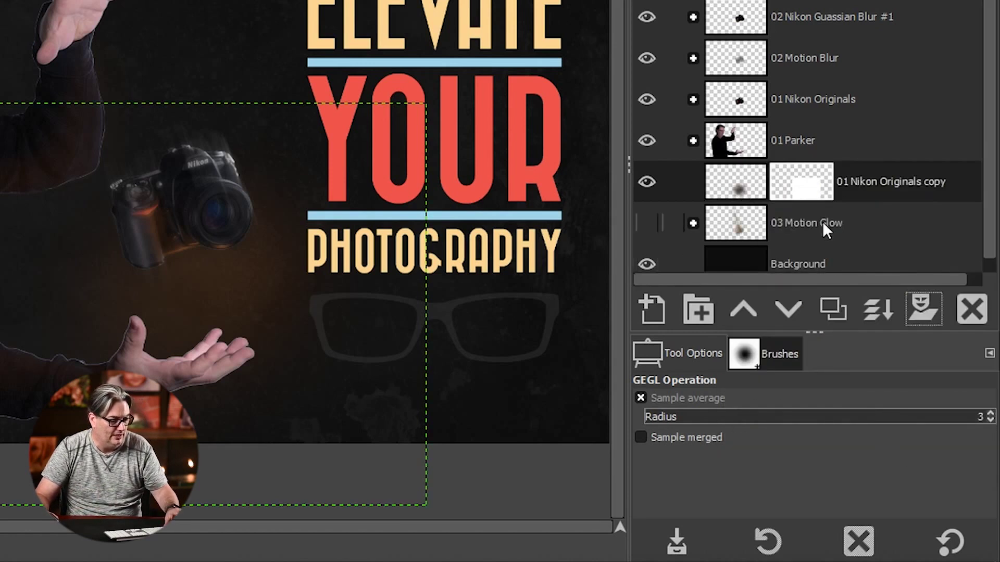
key(p)
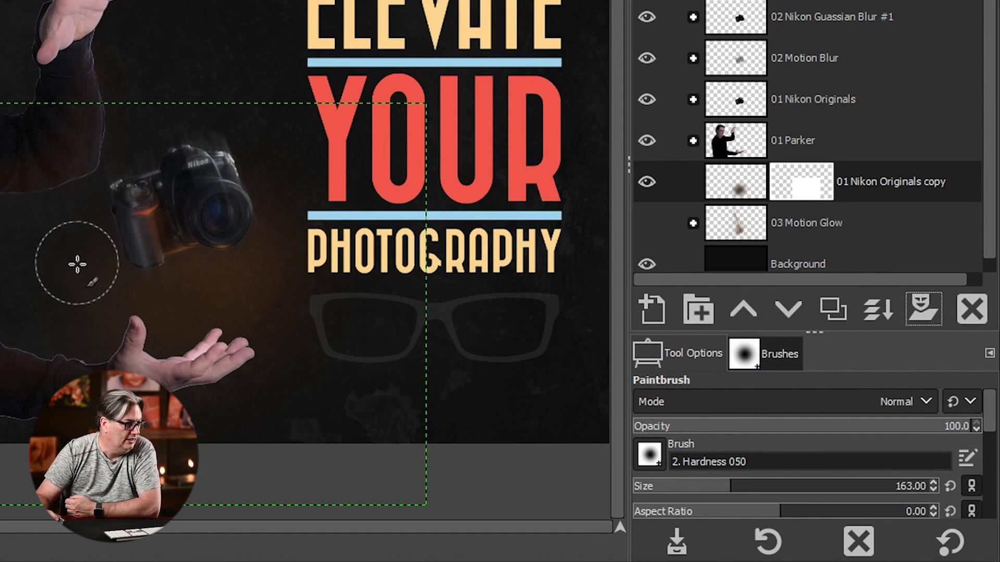
mouse_move(77, 264)
mouse_down()
mouse_move(76, 344)
mouse_move(82, 236)
mouse_move(91, 288)
mouse_move(78, 323)
mouse_up()
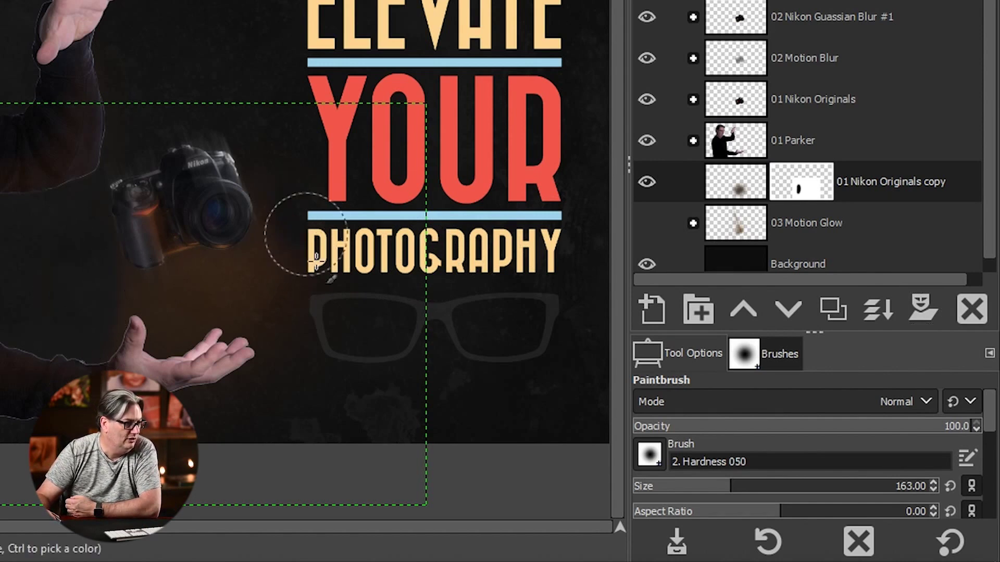
mouse_move(316, 259)
mouse_down()
mouse_move(320, 281)
mouse_move(275, 207)
mouse_move(294, 327)
mouse_move(290, 235)
mouse_move(316, 315)
mouse_move(281, 401)
mouse_move(308, 307)
mouse_move(284, 375)
mouse_up()
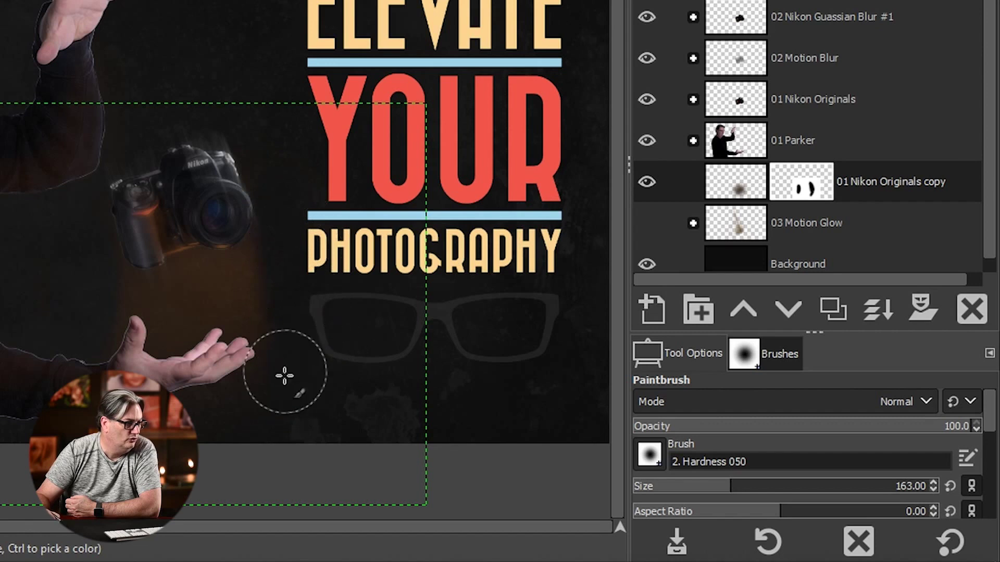
click(832, 311)
Step: Apply the duplicate glow's layer mask and expand it to the full 1920x1080 image
right_click(818, 188)
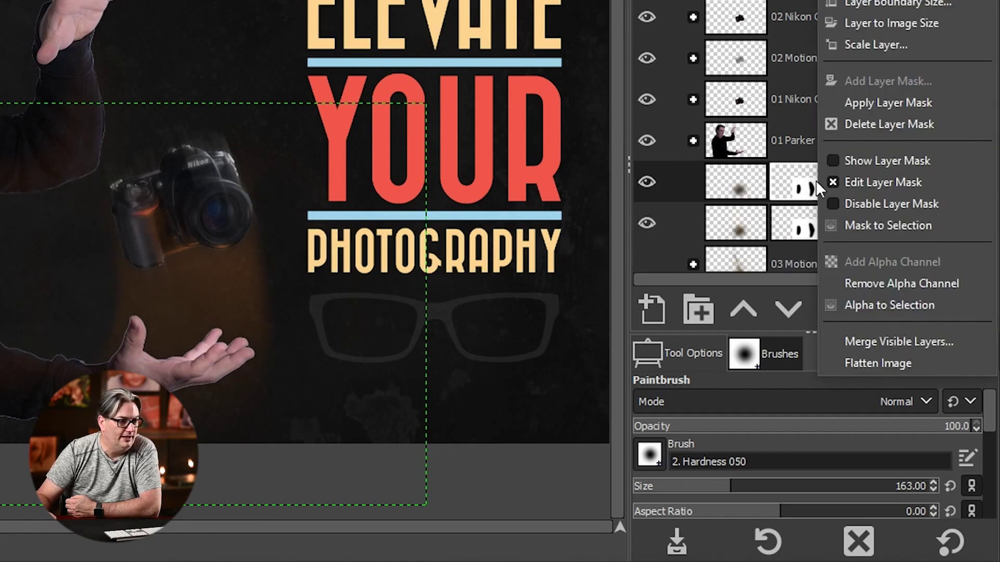
click(899, 103)
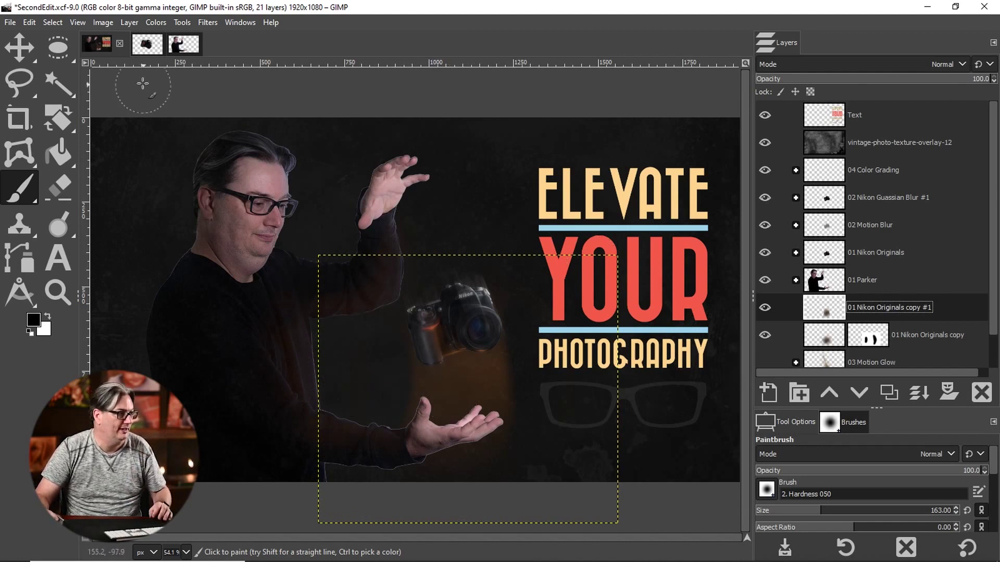
click(128, 22)
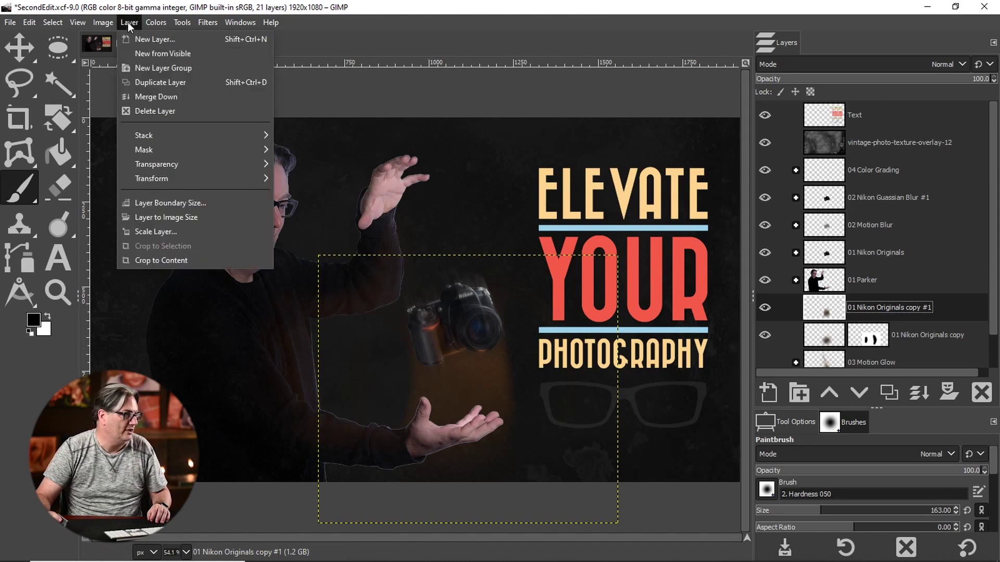
click(140, 215)
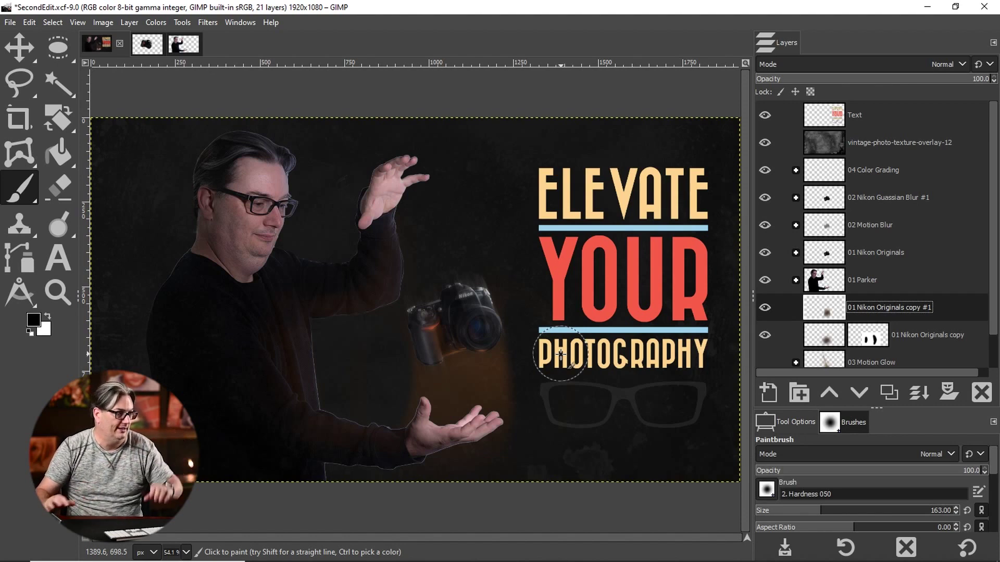
Step: Use Unified Transform to pull the copy's corners into a tapered streak rising behind the camera
click(59, 123)
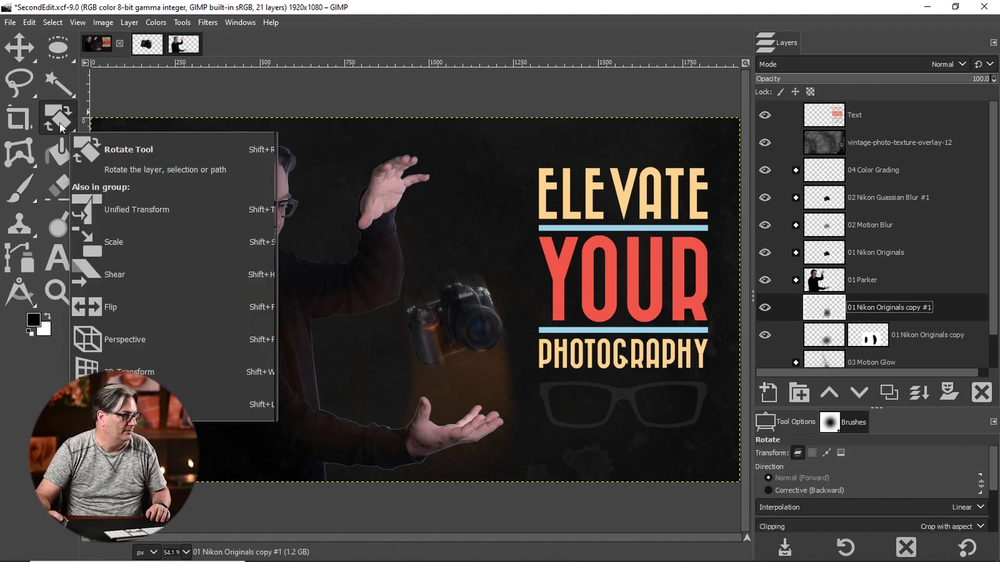
drag(59, 123, 139, 127)
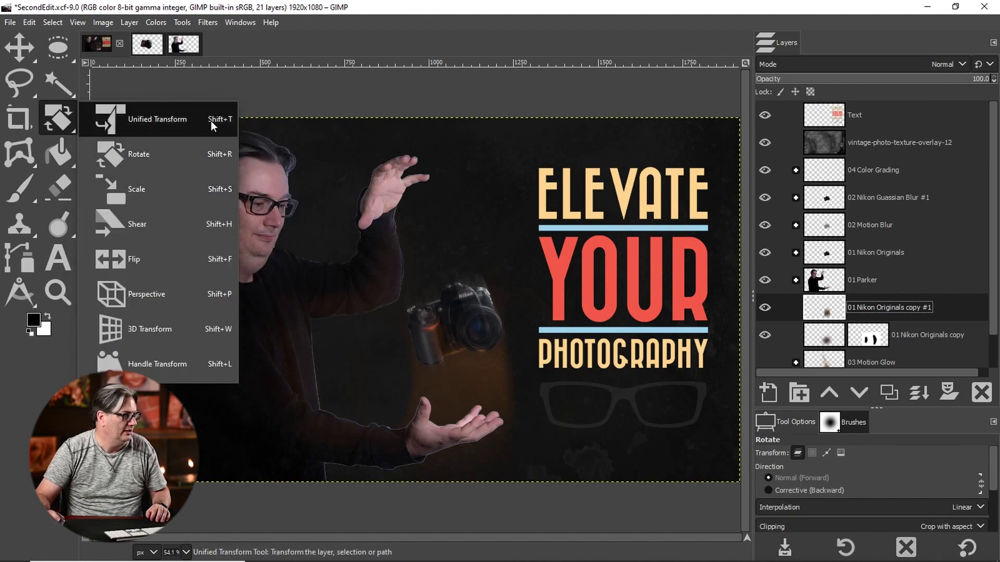
drag(211, 121, 211, 121)
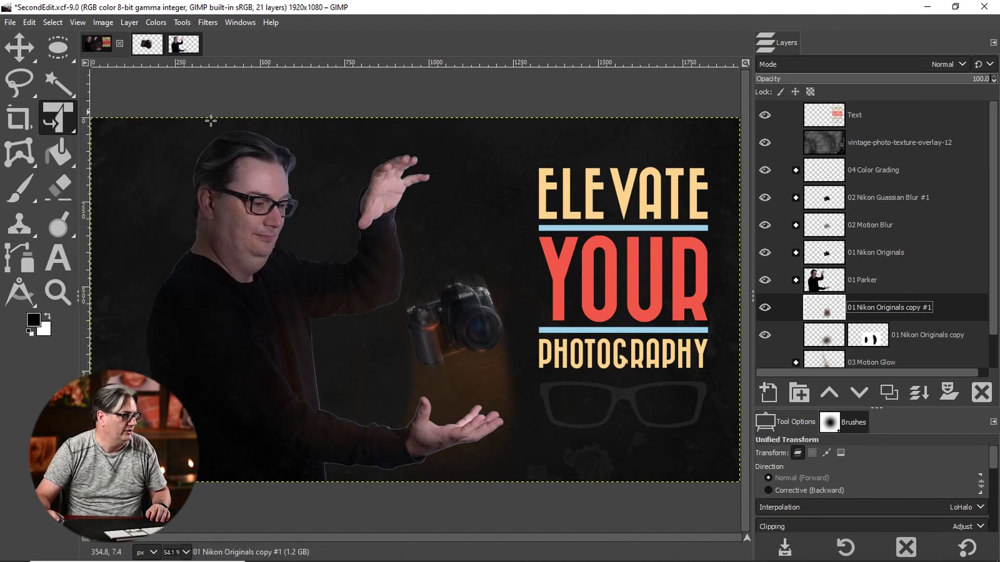
click(474, 369)
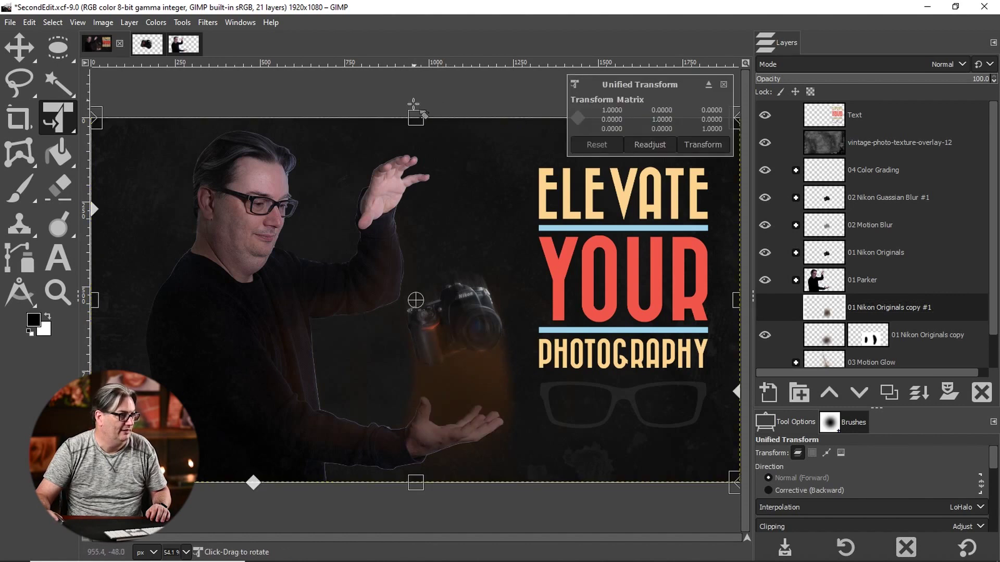
drag(96, 121, 239, 123)
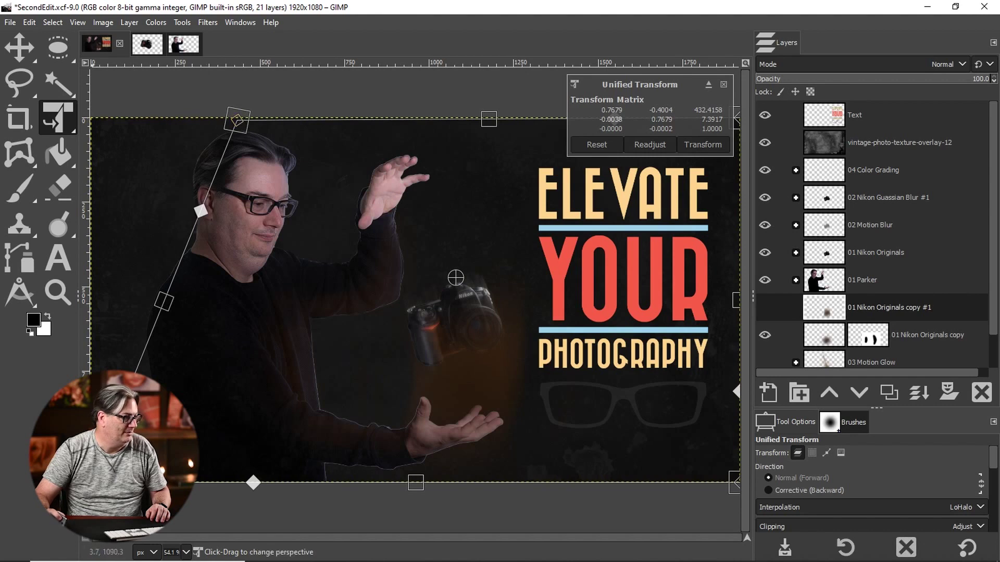
drag(95, 483, 323, 490)
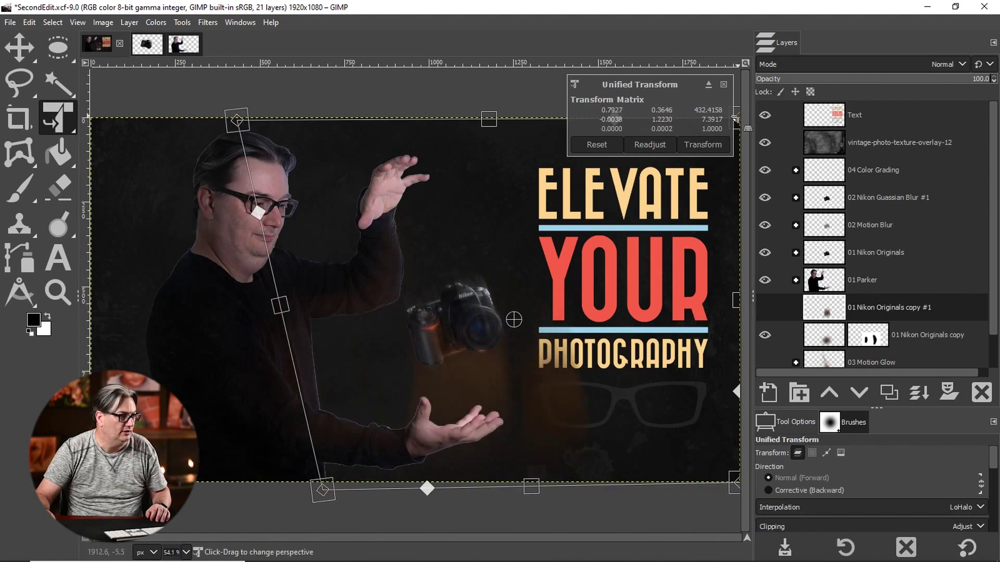
drag(734, 120, 409, 54)
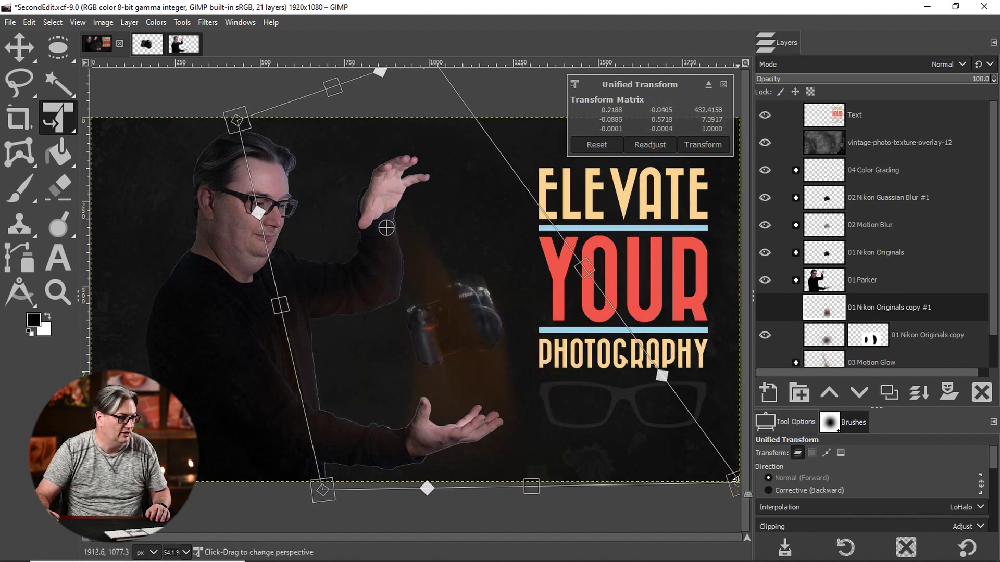
drag(734, 480, 645, 517)
drag(316, 489, 400, 523)
drag(475, 397, 435, 272)
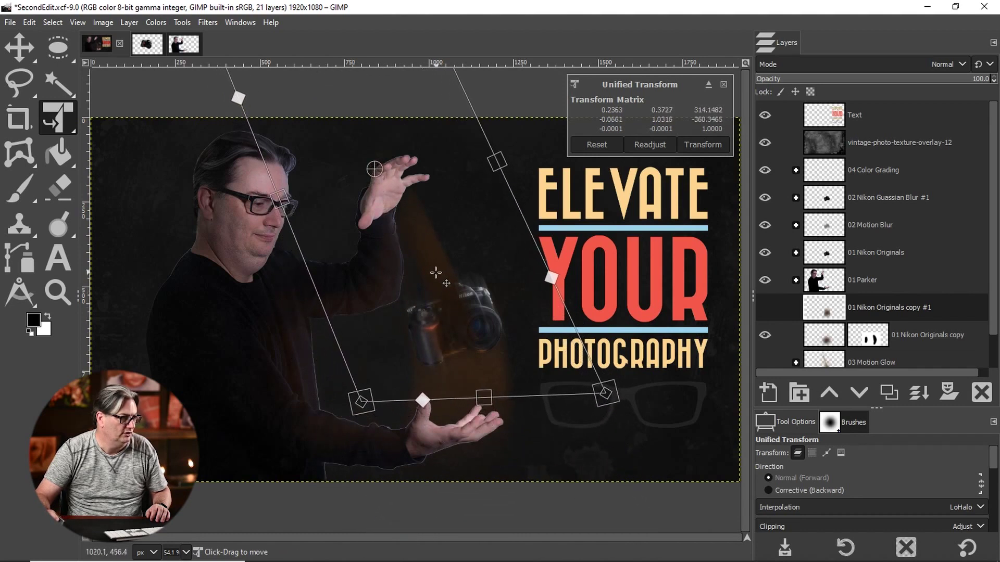
key(Return)
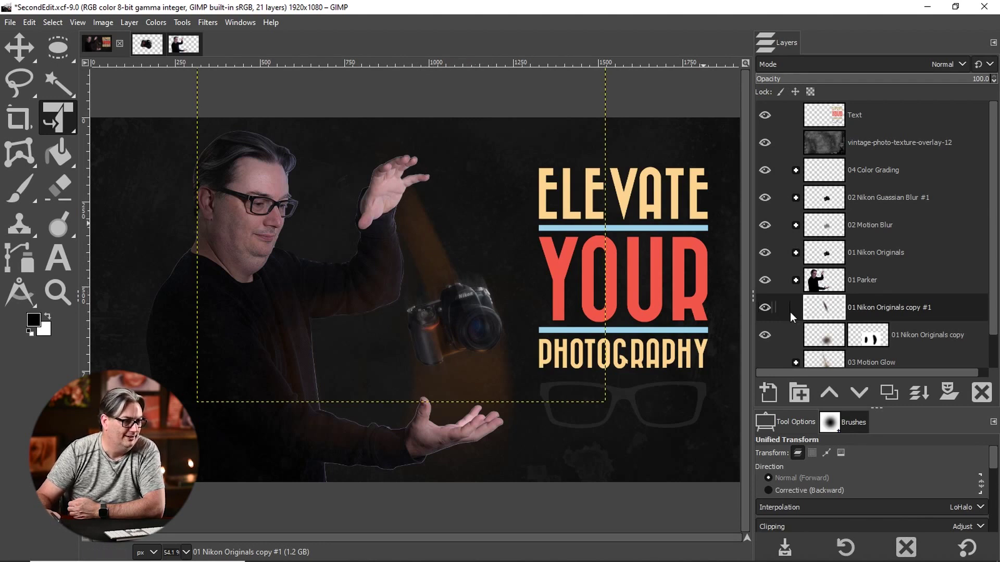
Step: Delete the two Nikon Originals copy layers and make 03 Motion Glow visible
click(982, 392)
click(982, 392)
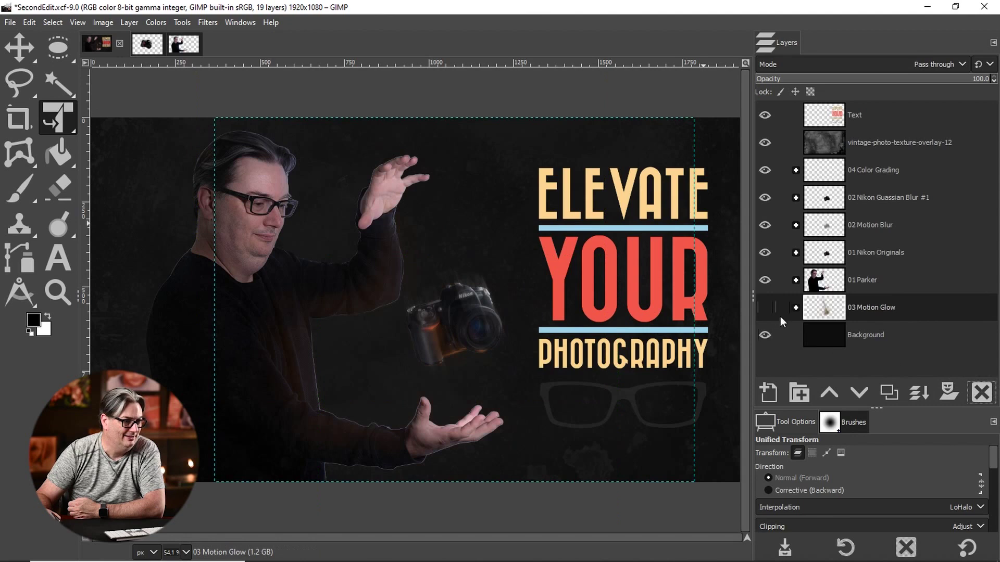
click(764, 307)
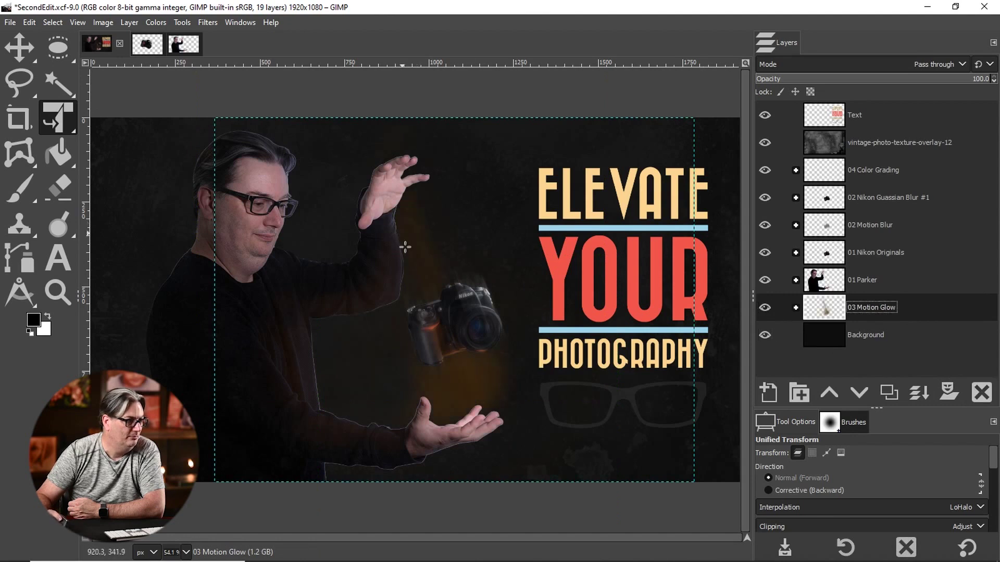
Step: Expand the 03 Motion Glow group and inspect its Unified Transform layers
click(795, 307)
drag(992, 281, 987, 350)
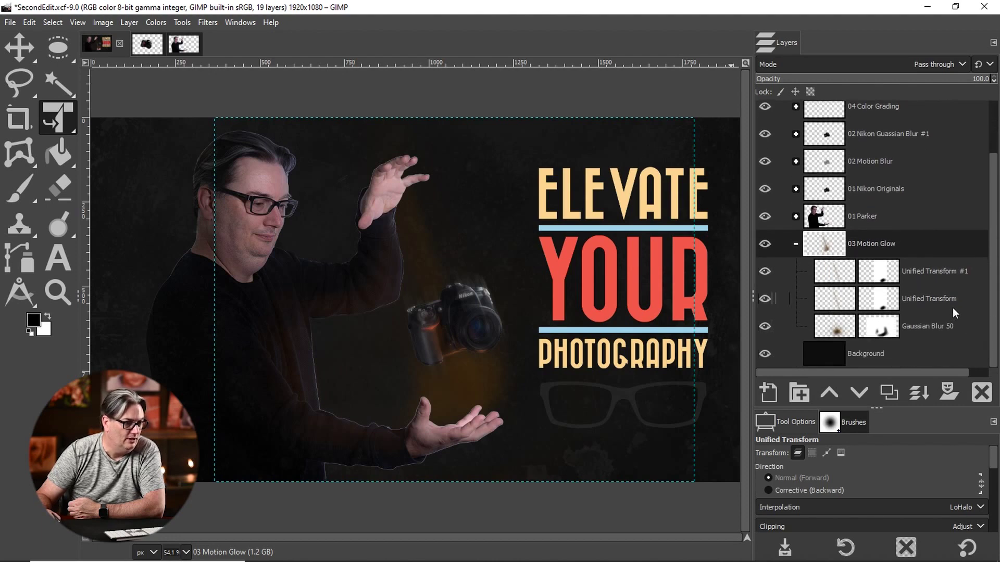
click(972, 280)
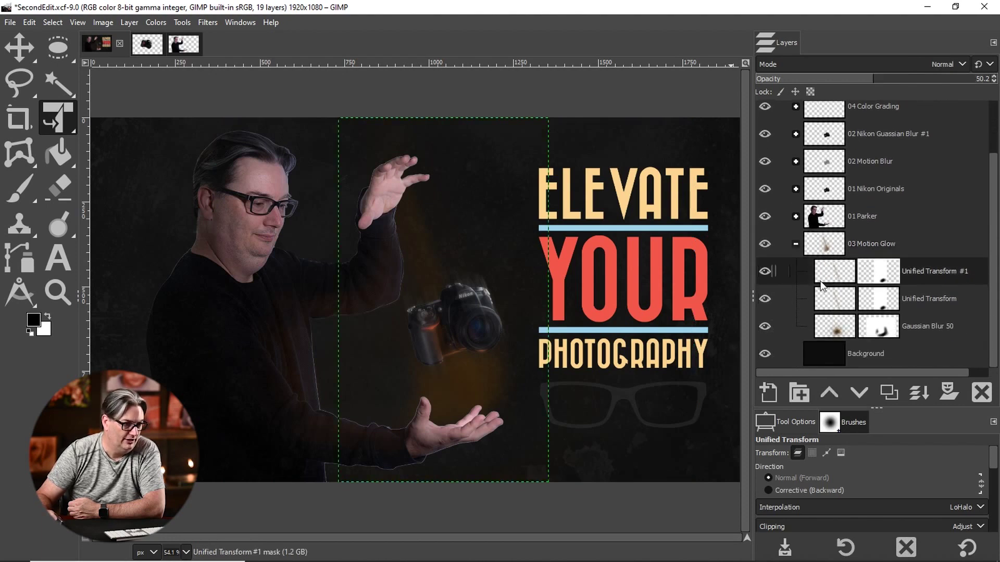
click(836, 301)
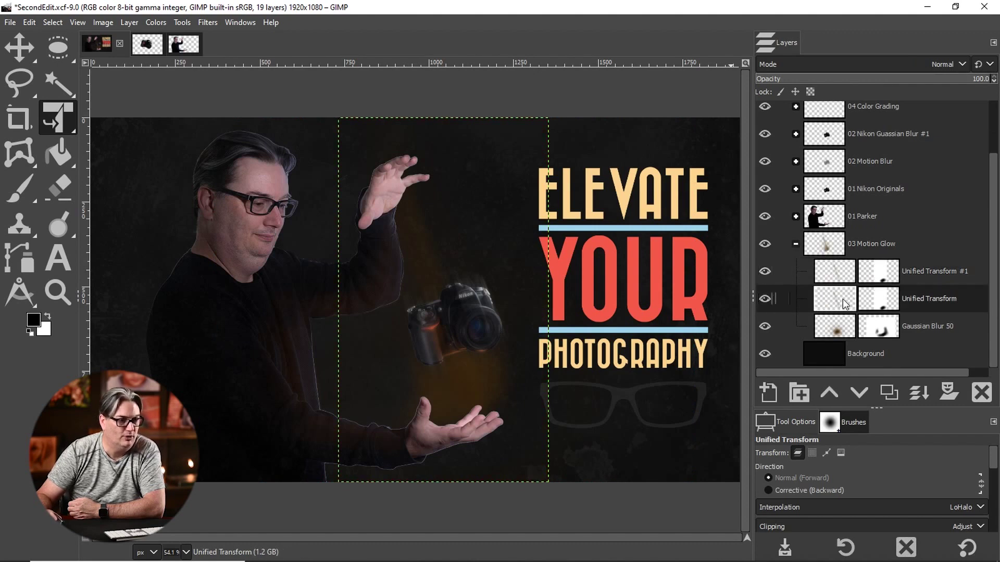
click(839, 269)
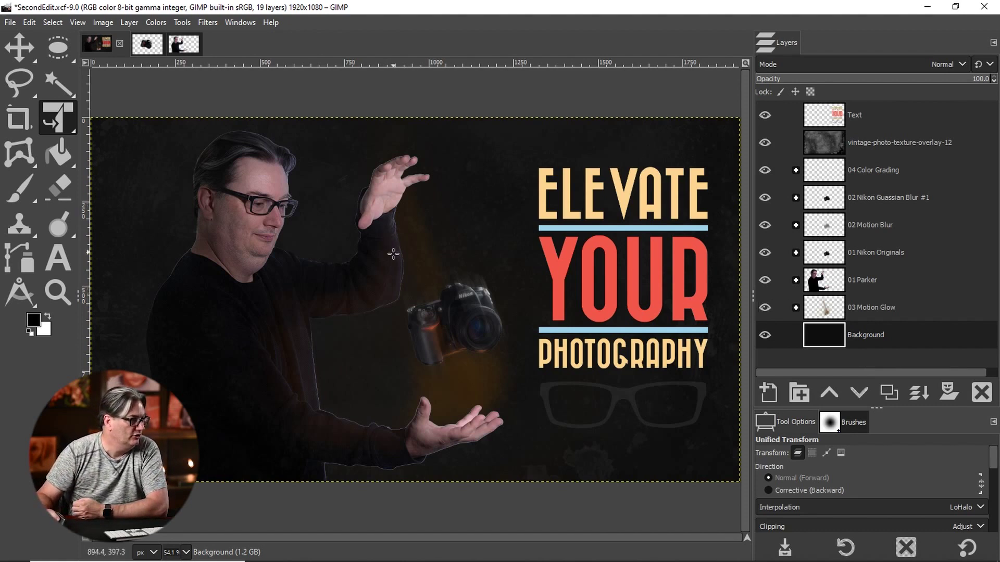
Step: Toggle the 04 Color Grading group's visibility off and on to compare the grading
click(836, 177)
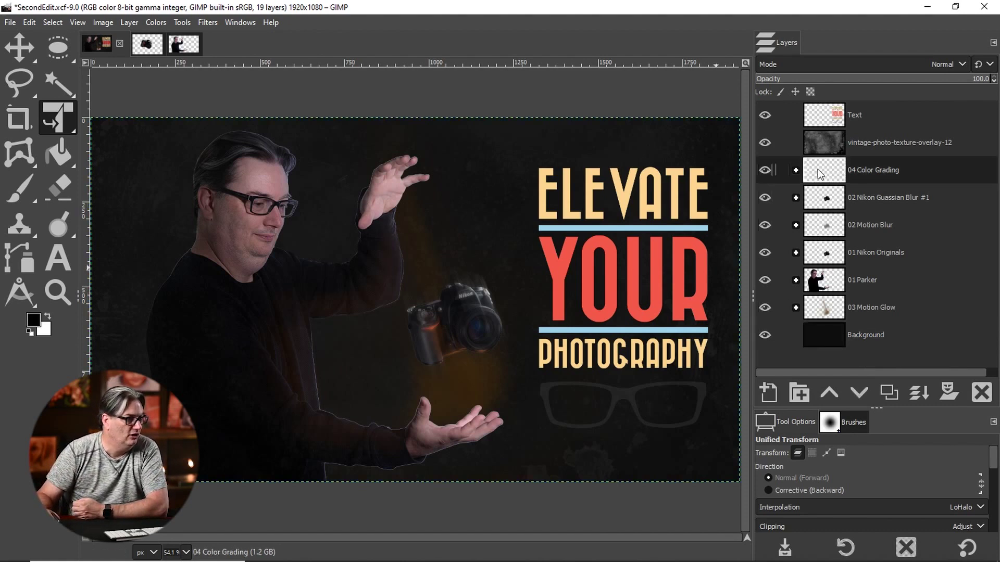
click(764, 170)
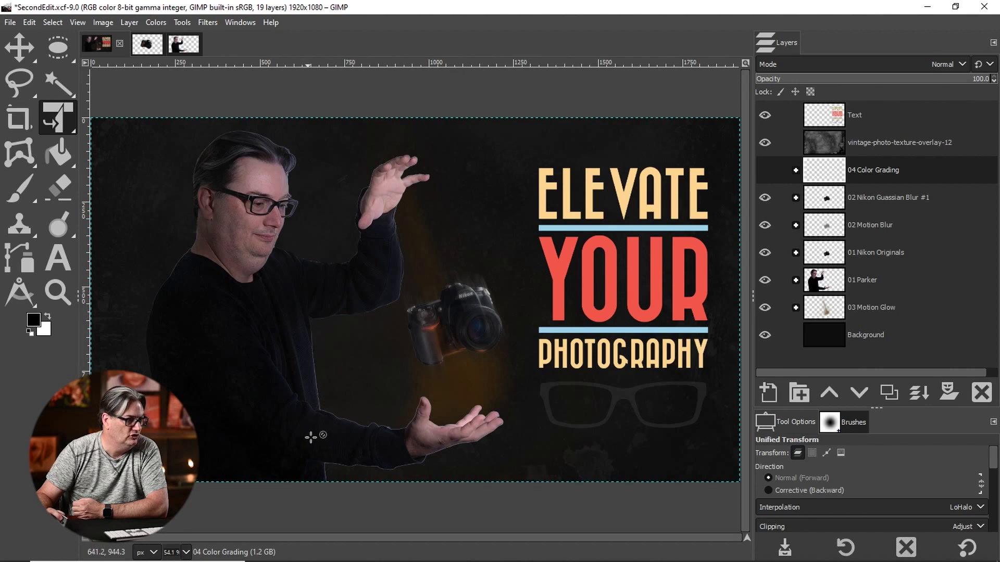
click(765, 170)
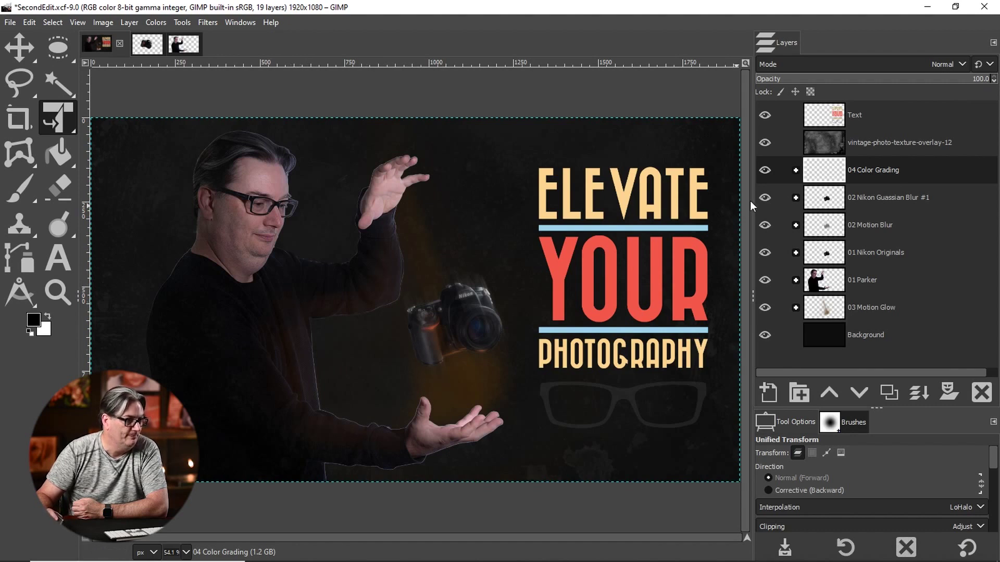
Step: Add an empty Color Grading #1 layer above Color Grading inside the group, without a mask
click(795, 170)
click(839, 191)
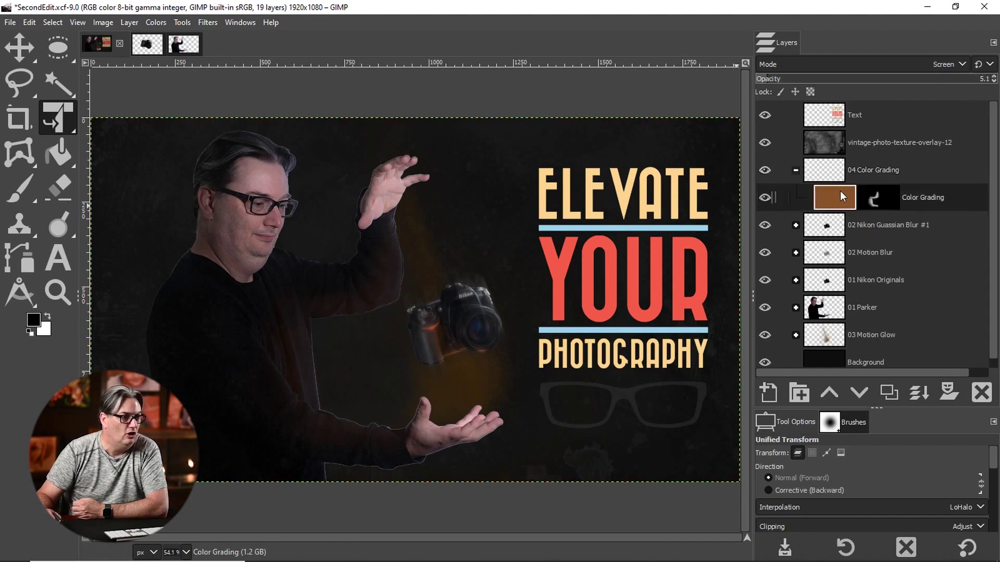
click(763, 389)
click(833, 538)
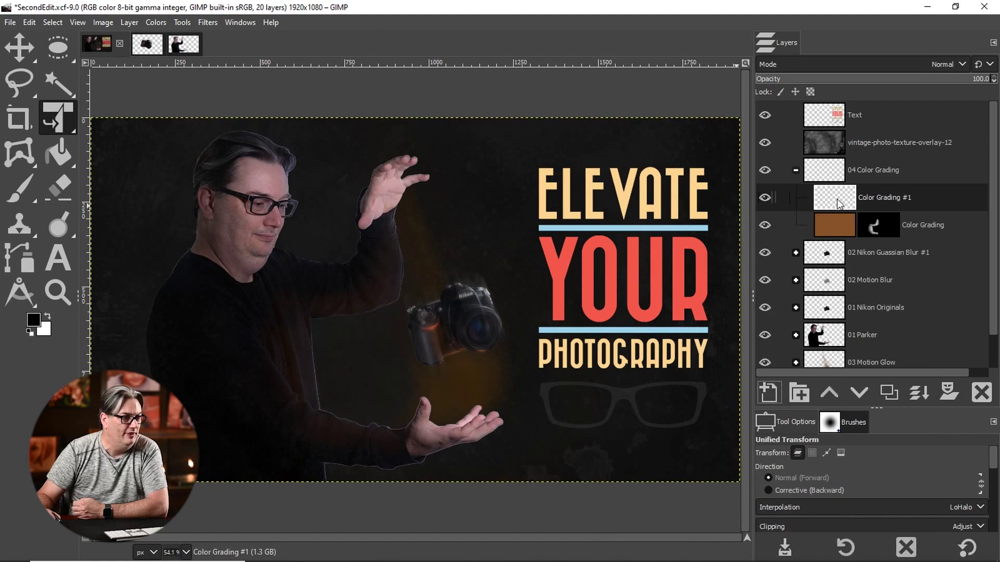
click(952, 390)
click(838, 365)
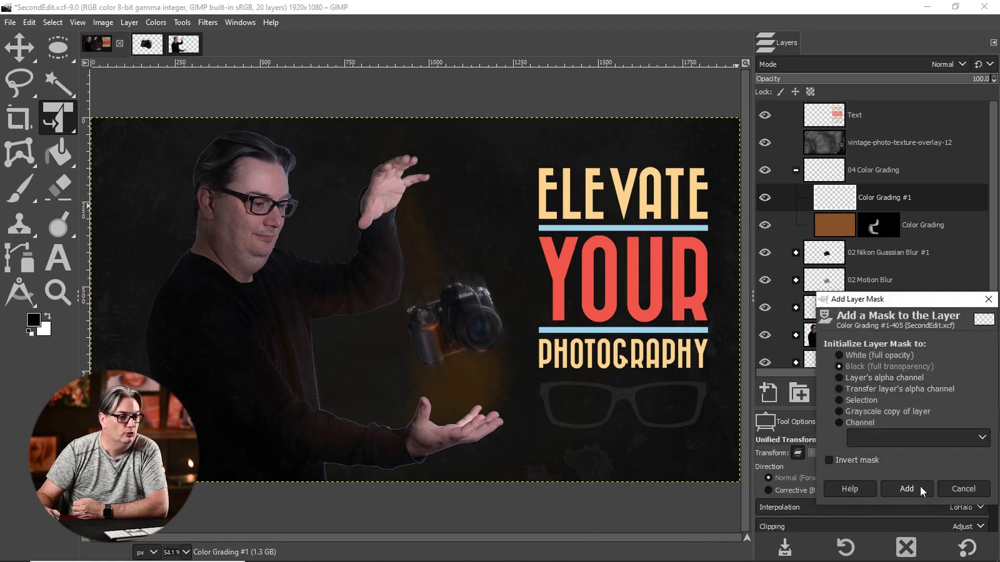
click(962, 489)
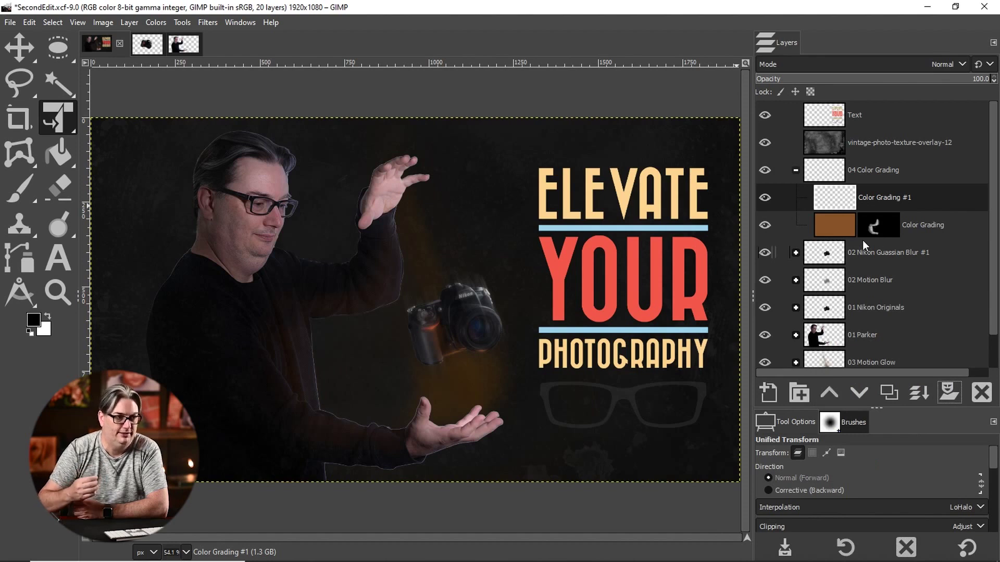
Step: Select the Color Grading layer's mask and switch to the Paintbrush for painting
click(885, 219)
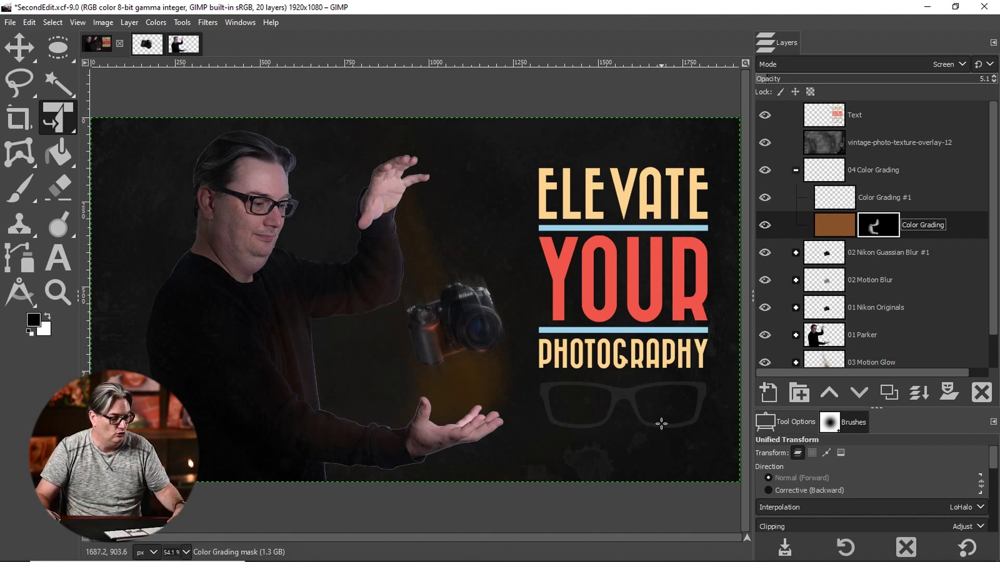
key(p)
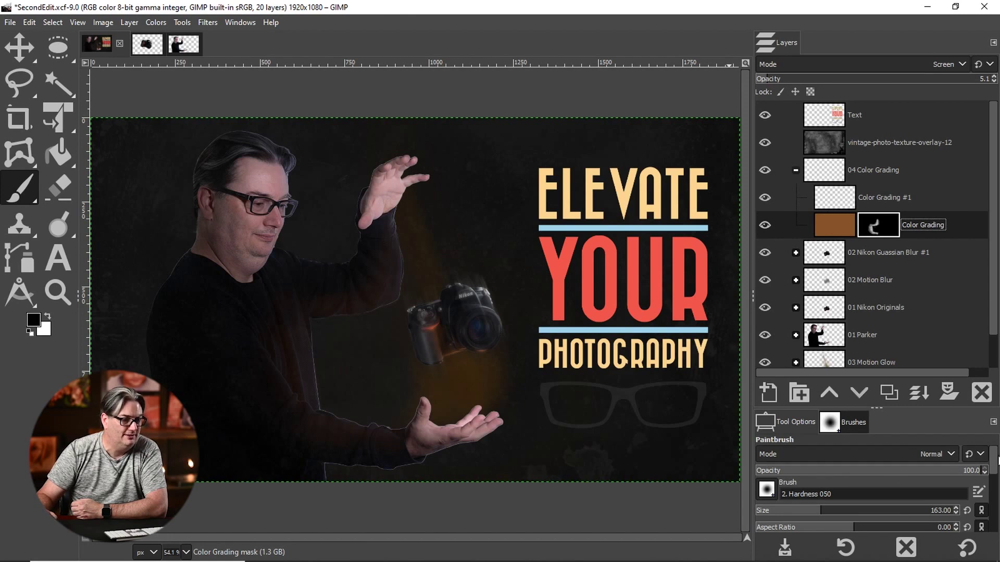
scroll(997, 459, down, 5)
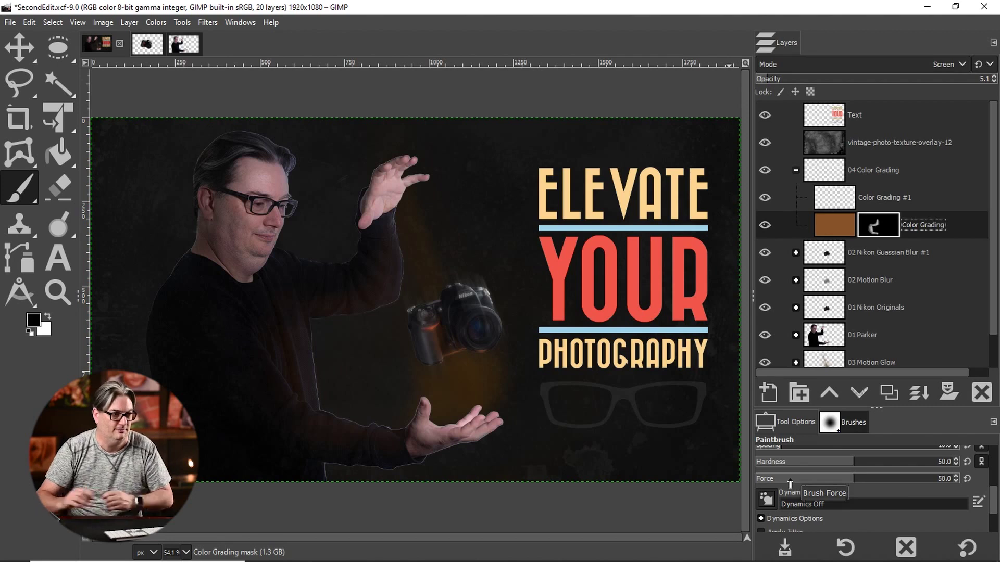
Step: Collapse the 04 Color Grading group and lower the vintage-photo-texture-overlay-12 opacity to 10.9
click(877, 199)
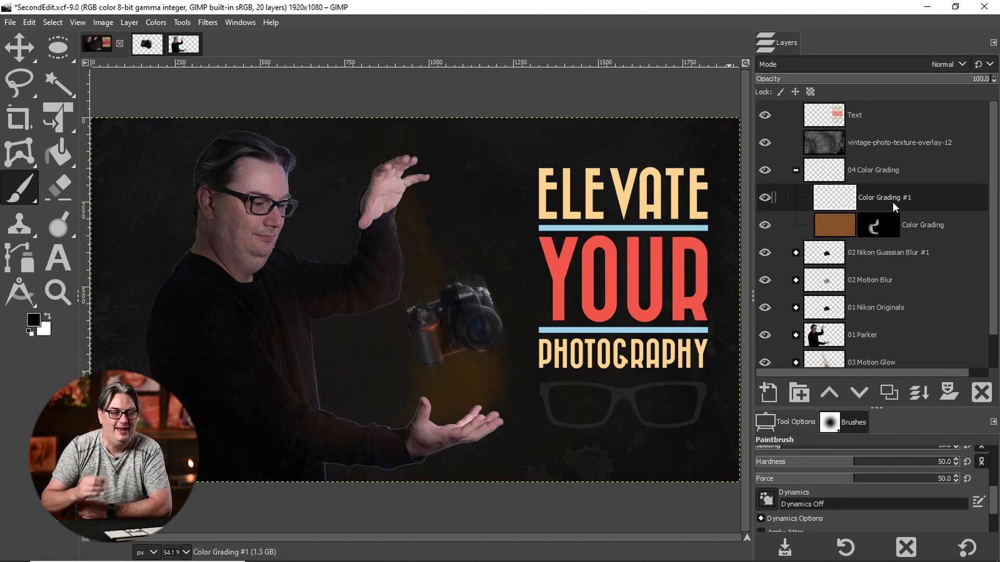
click(795, 170)
click(880, 149)
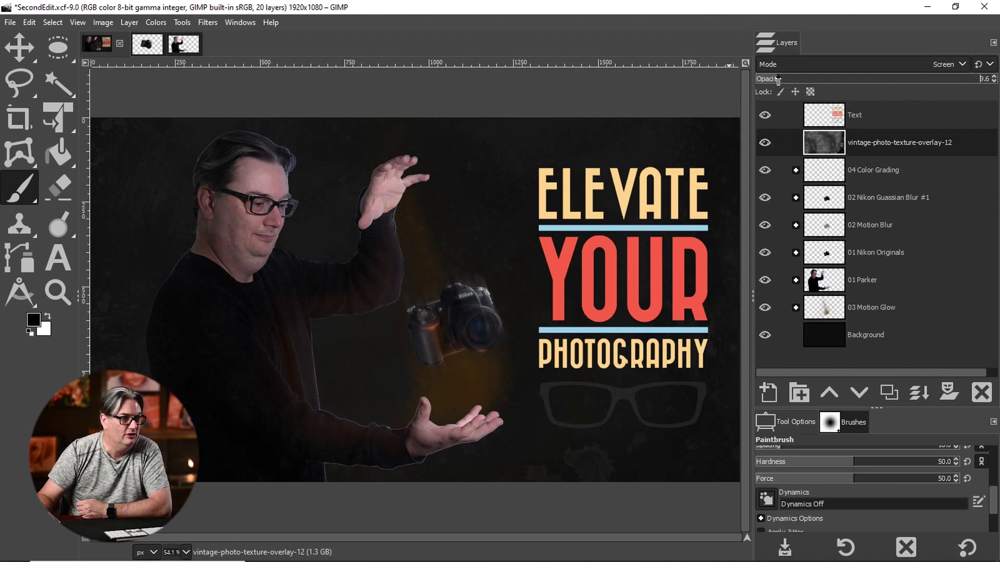
drag(825, 83, 781, 85)
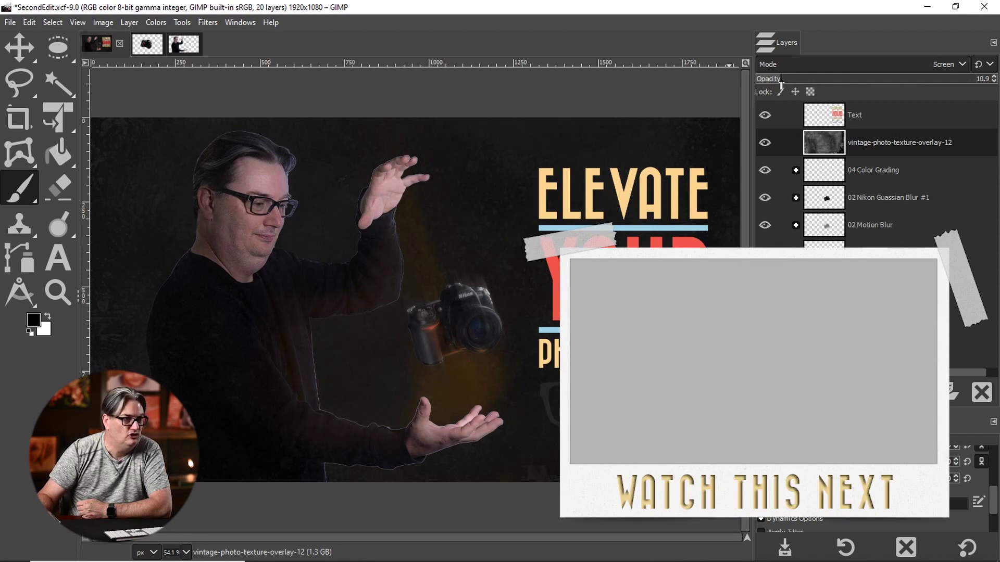
click(936, 65)
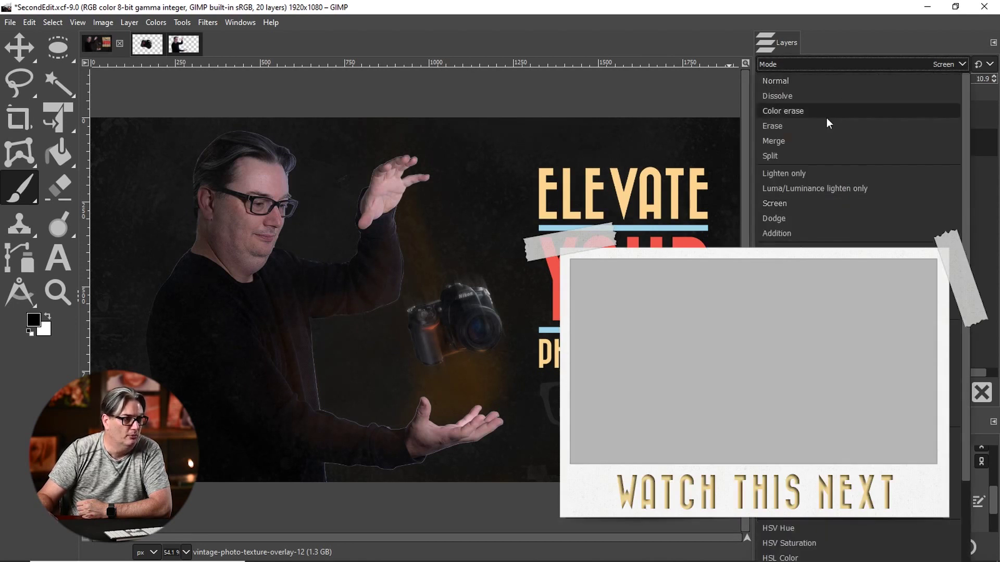
click(845, 42)
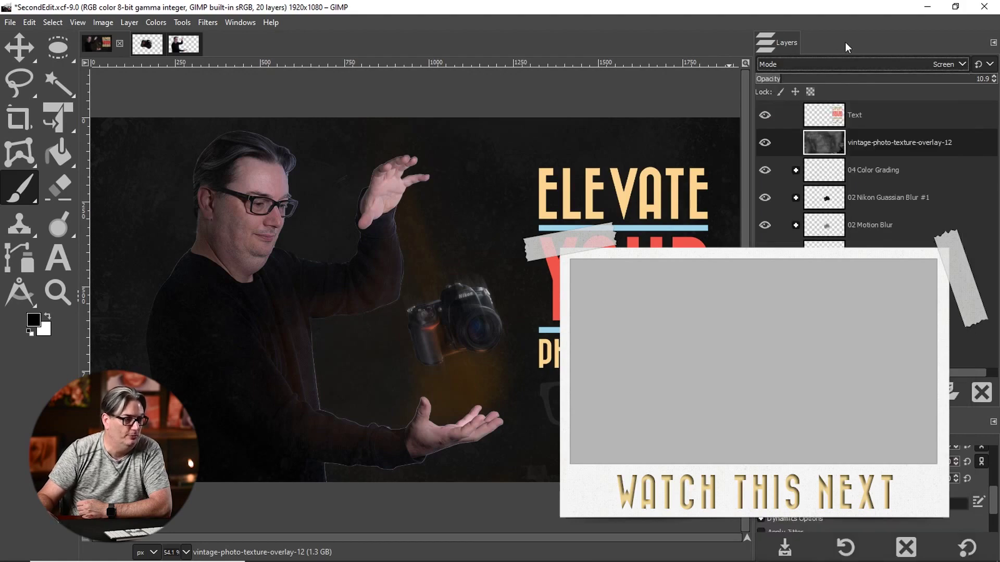